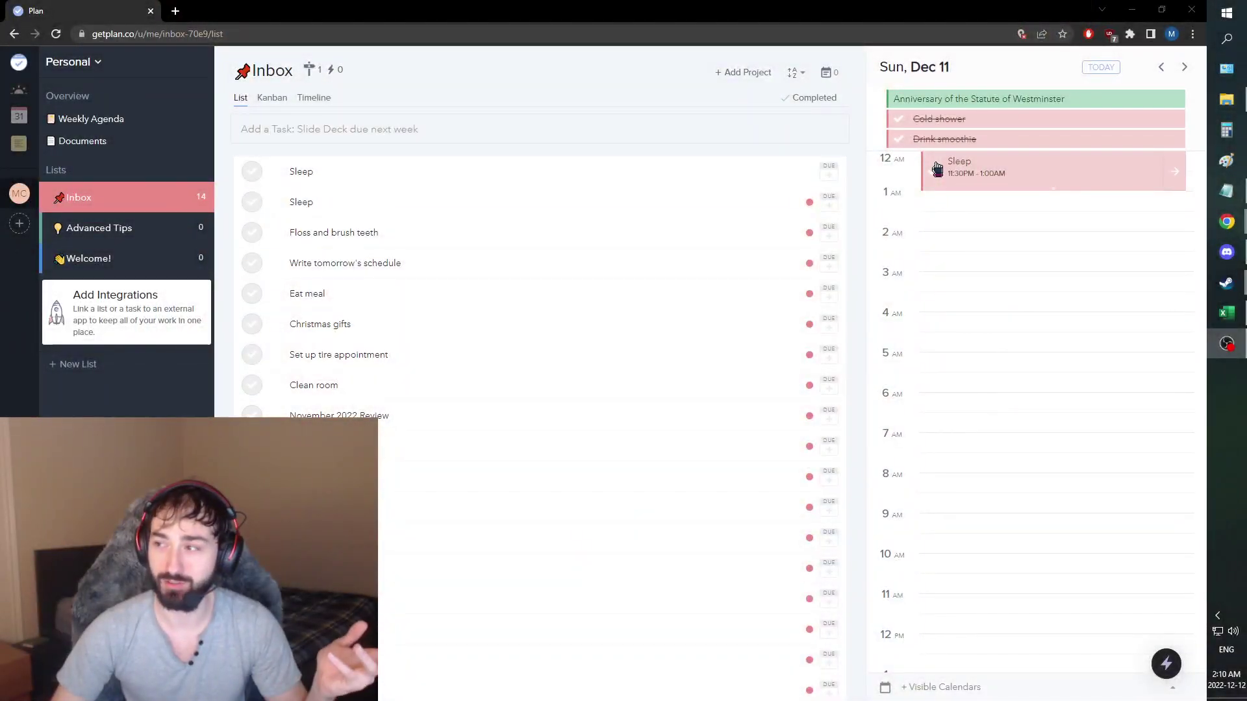
- Mark Sleep, Wake up, November 2022 Review and Write tomorrow's schedule as completed on the December 11 calendar
{"action": "left_click", "coordinate": [936, 170]}
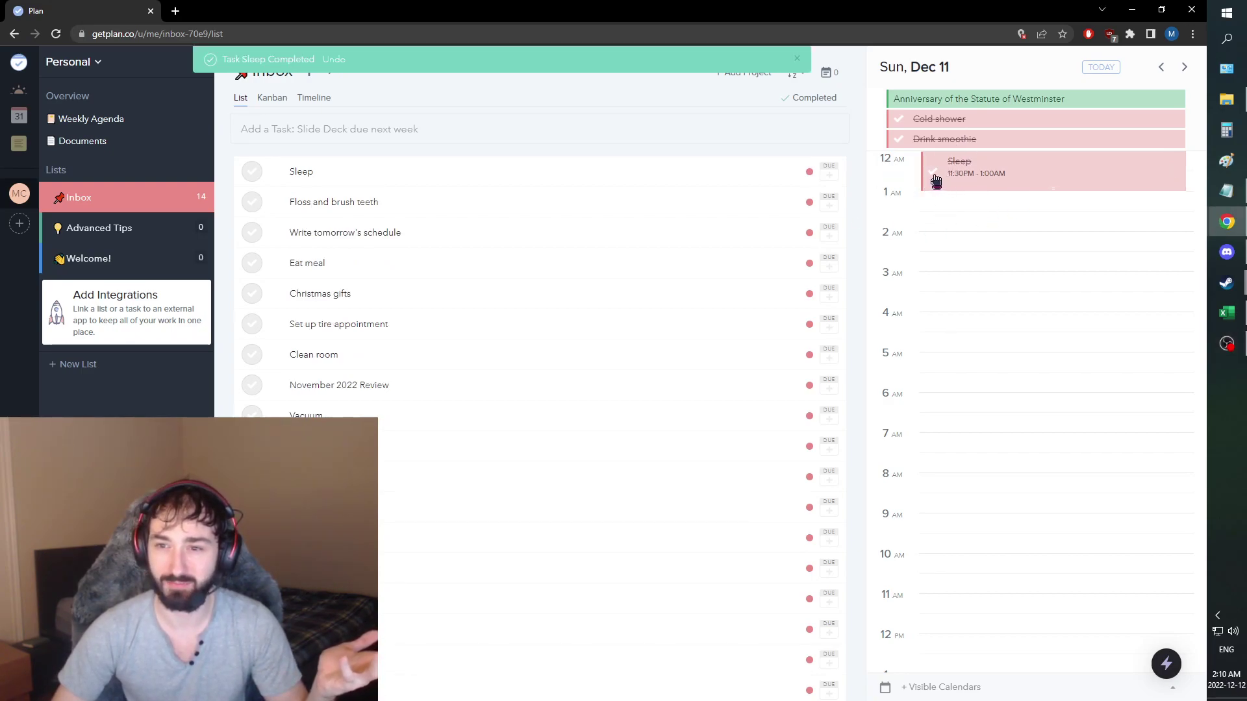
{"action": "scroll", "coordinate": [965, 184], "scroll_direction": "down", "scroll_amount": 7}
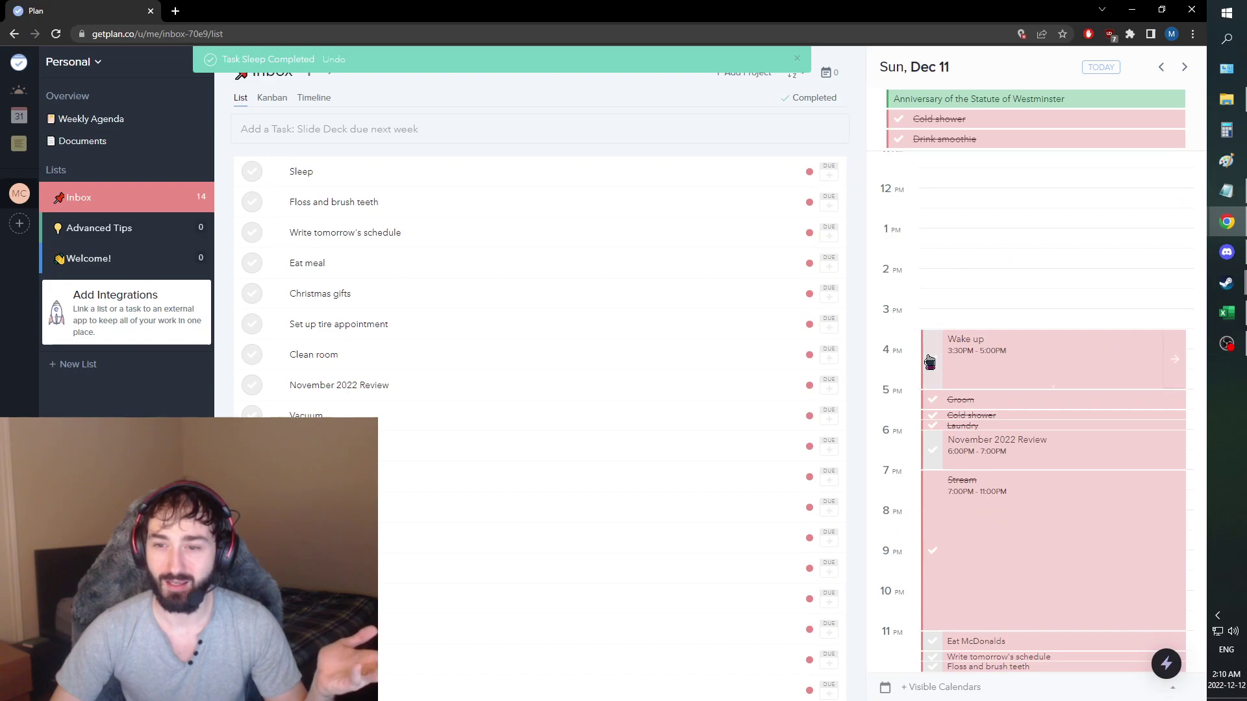
{"action": "left_click", "coordinate": [932, 360]}
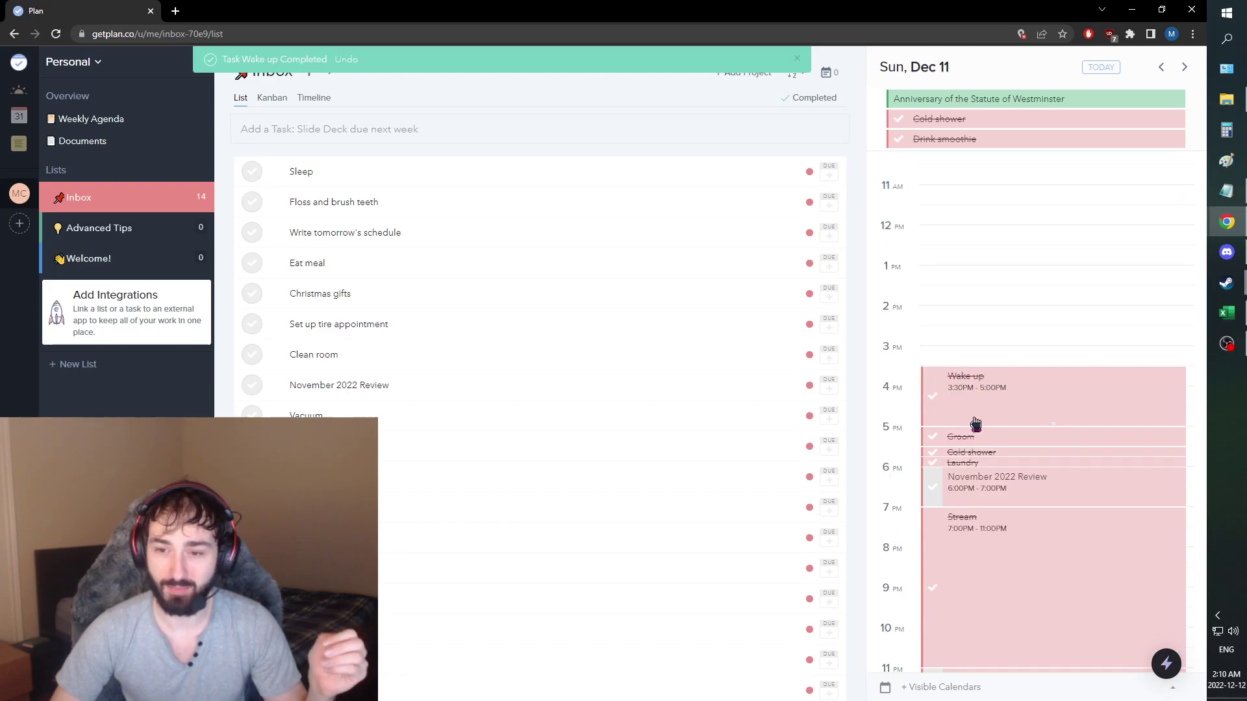
{"action": "scroll", "coordinate": [952, 448], "scroll_direction": "down", "scroll_amount": 1}
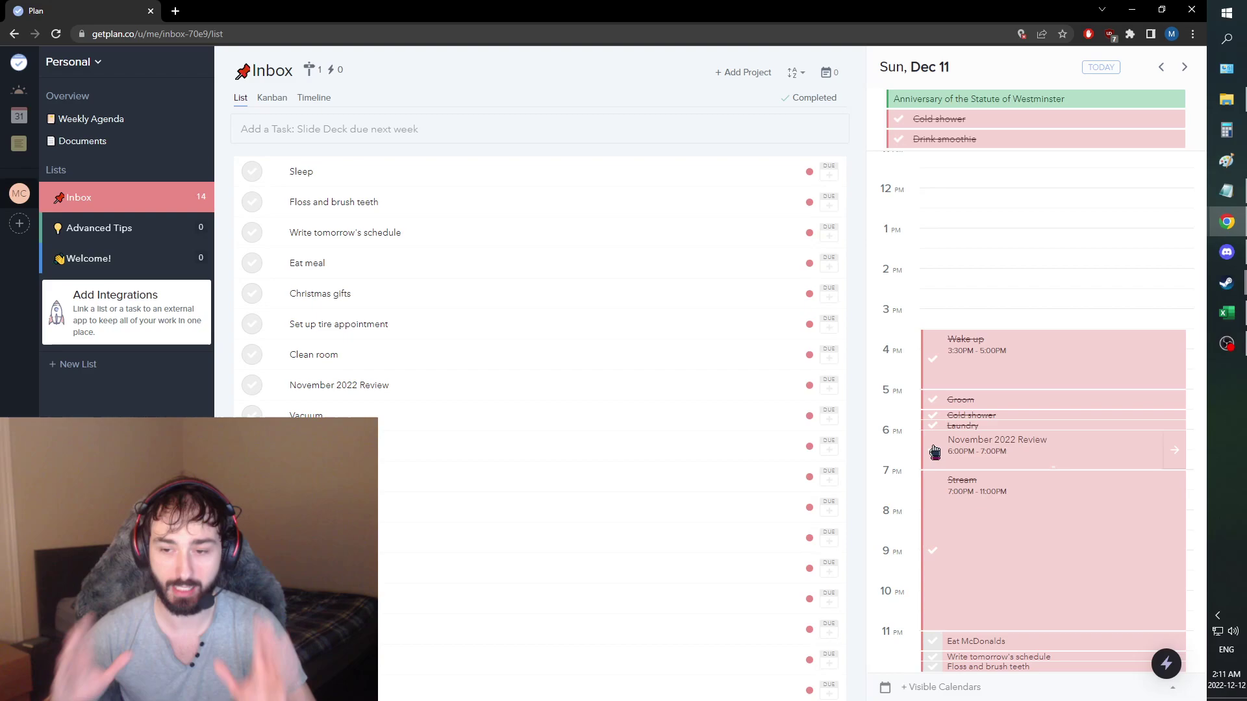
{"action": "left_click", "coordinate": [934, 453]}
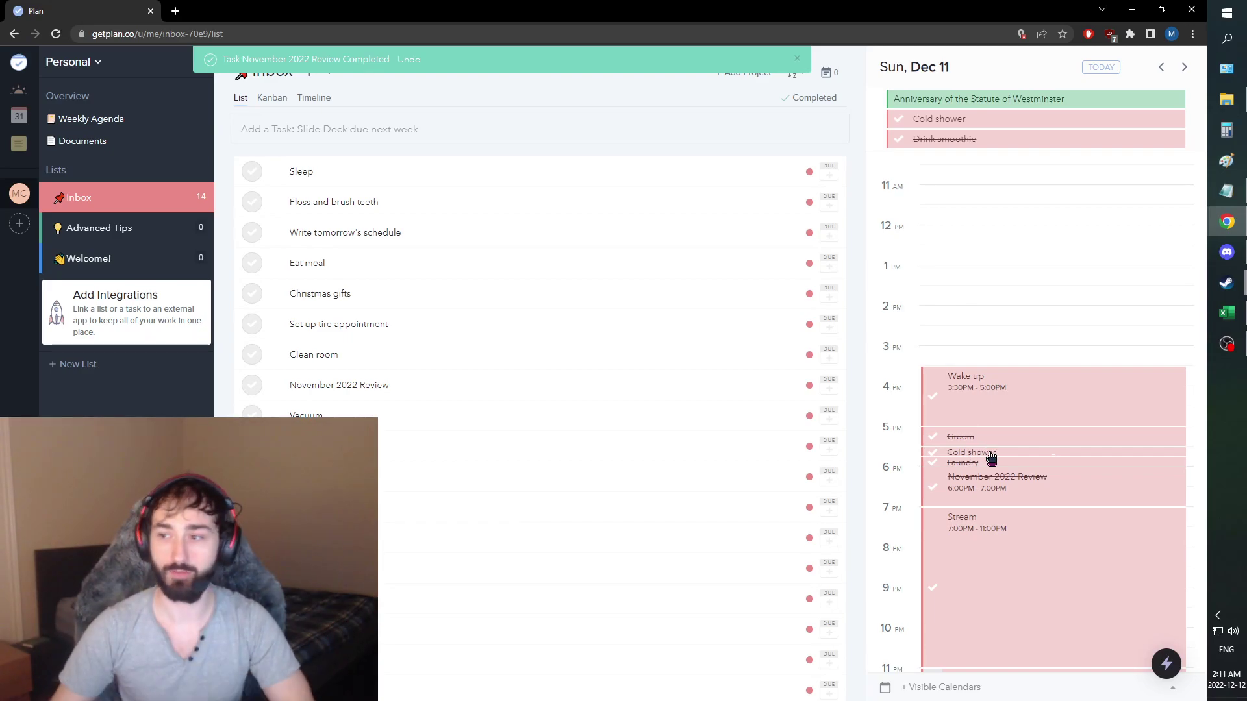
{"action": "scroll", "coordinate": [1048, 442], "scroll_direction": "down", "scroll_amount": 1}
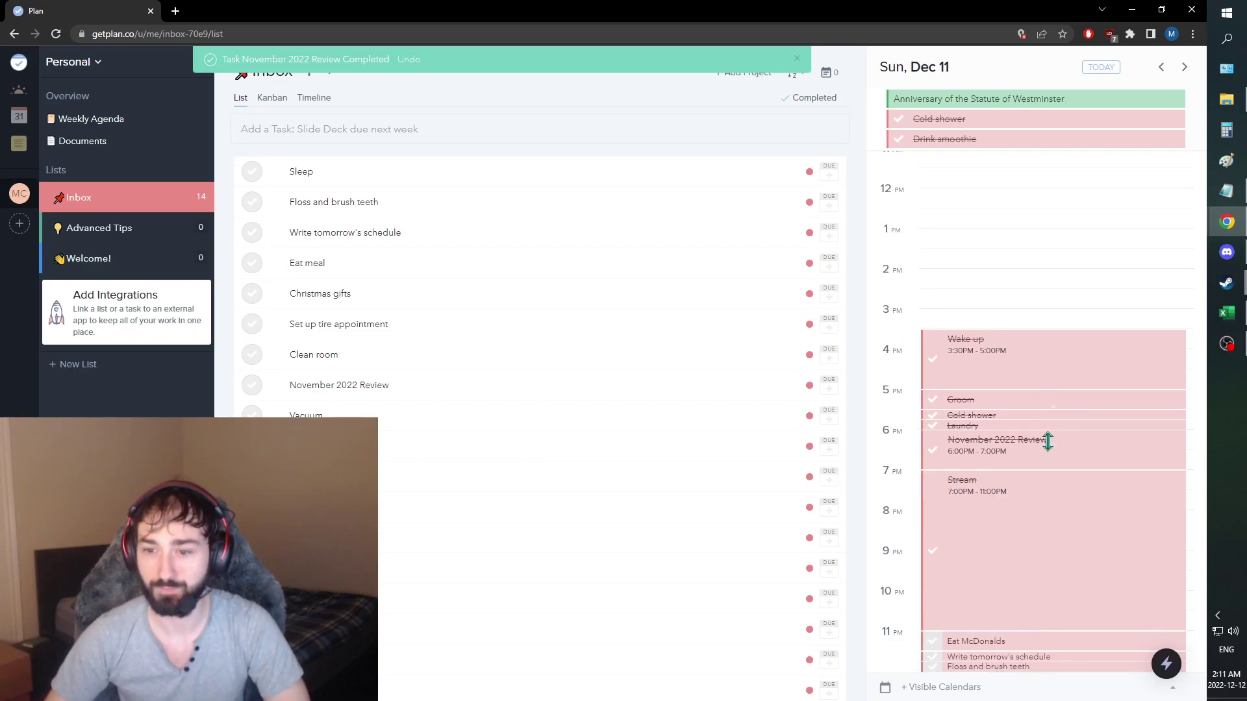
{"action": "left_click", "coordinate": [932, 656]}
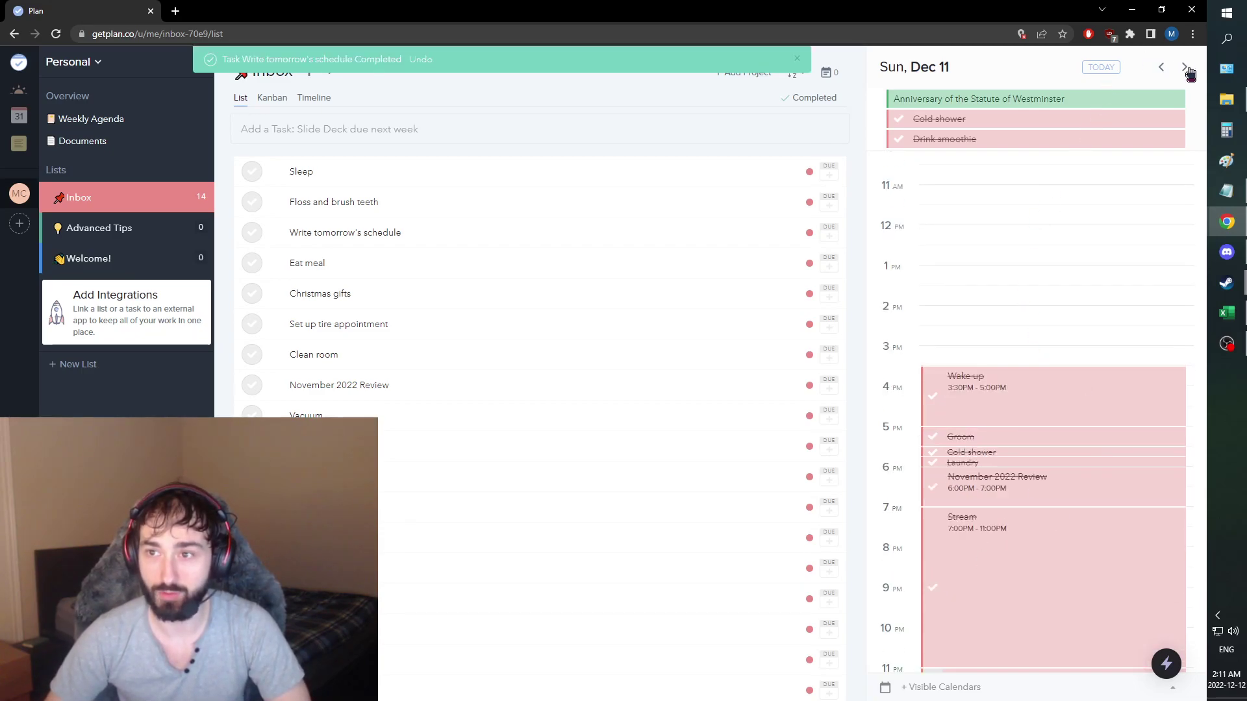
- Switch to the Day 837 log in Notepad and read through the day's recorded activities
{"action": "left_click", "coordinate": [1131, 10]}
{"action": "left_click_drag", "start_coordinate": [562, 228], "coordinate": [472, 132]}
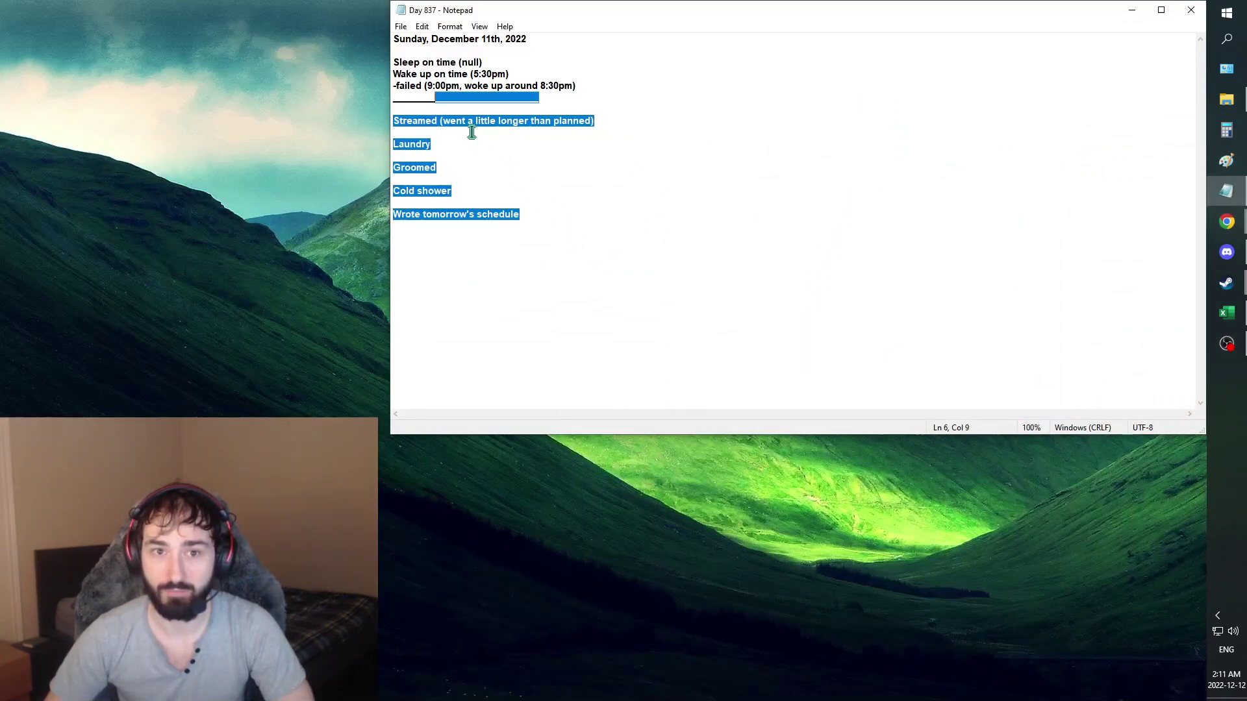
{"action": "left_click", "coordinate": [472, 131]}
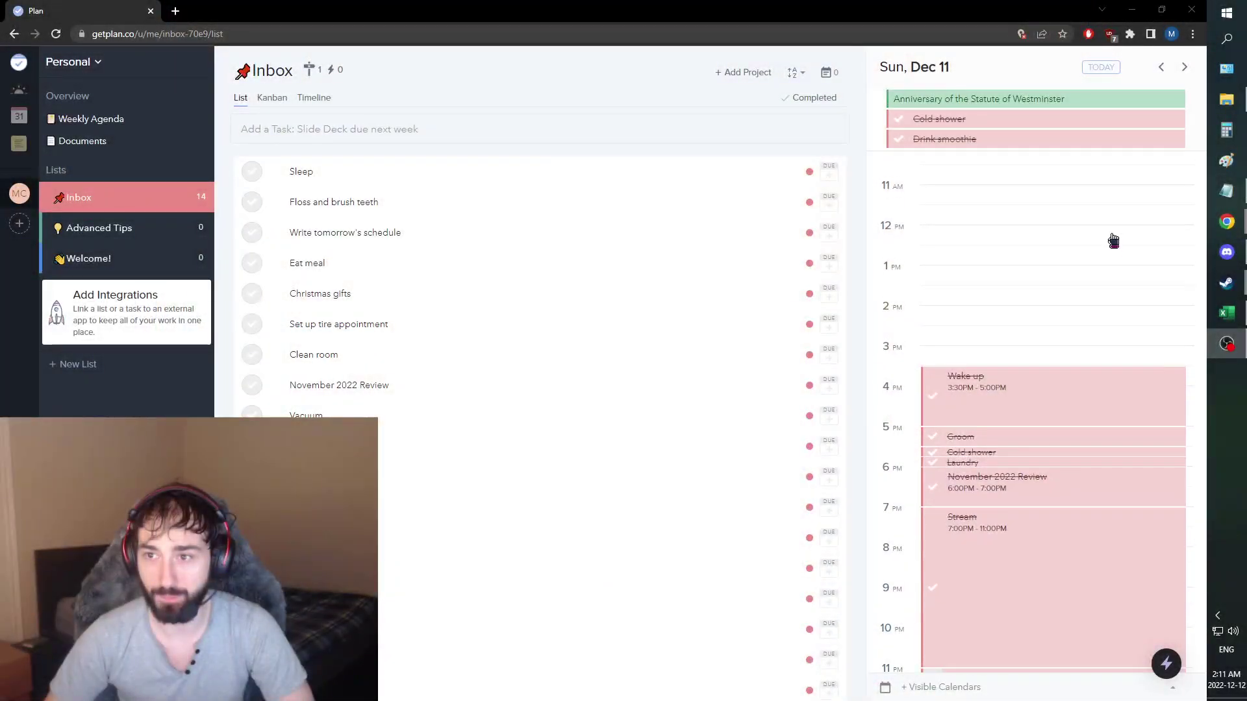
- Return to the planner, show the December 12 schedule and review its tasks from Wake up through the evening
{"action": "left_click", "coordinate": [1184, 67]}
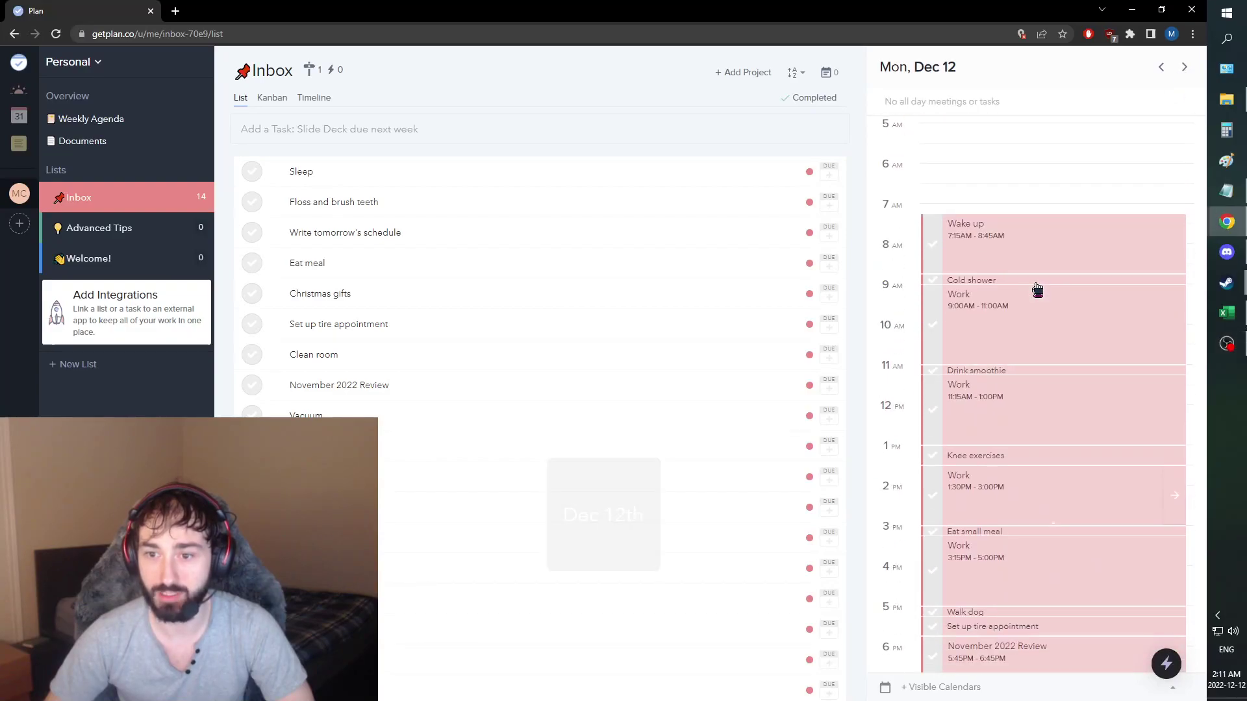
{"action": "scroll", "coordinate": [1037, 291], "scroll_direction": "down", "scroll_amount": 3}
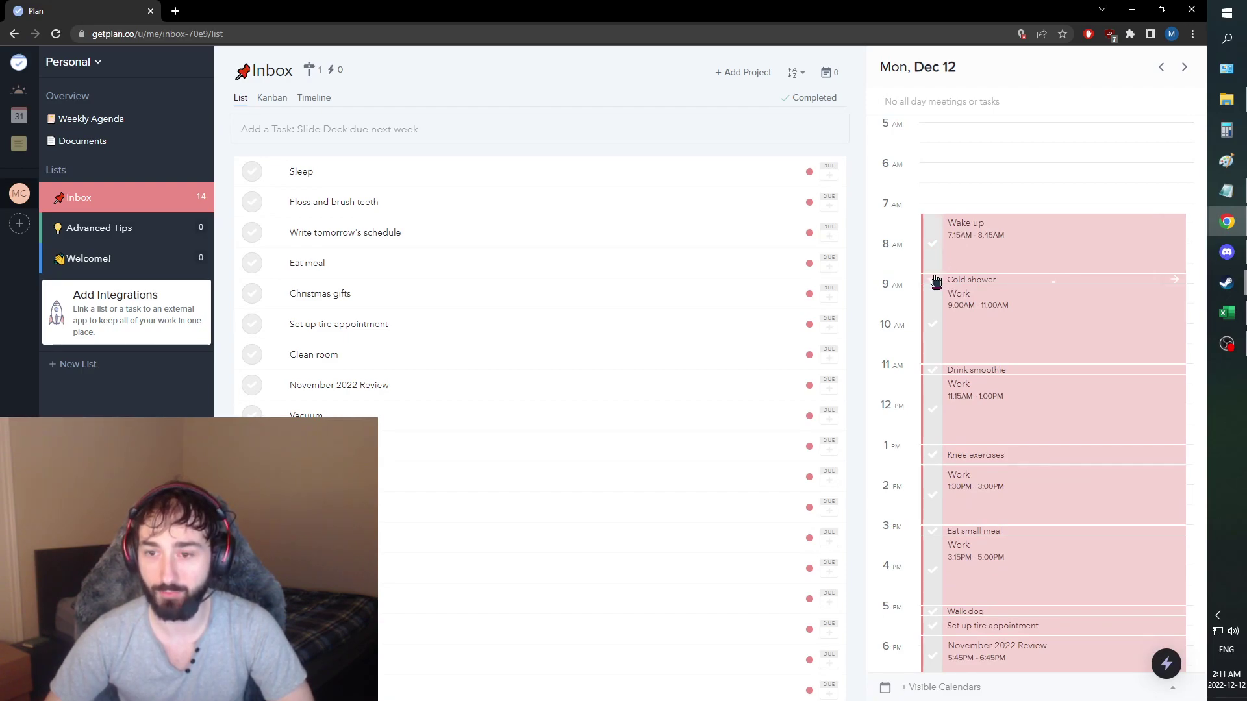
{"action": "scroll", "coordinate": [936, 280], "scroll_direction": "down", "scroll_amount": 1}
{"action": "scroll", "coordinate": [1011, 287], "scroll_direction": "down", "scroll_amount": 1}
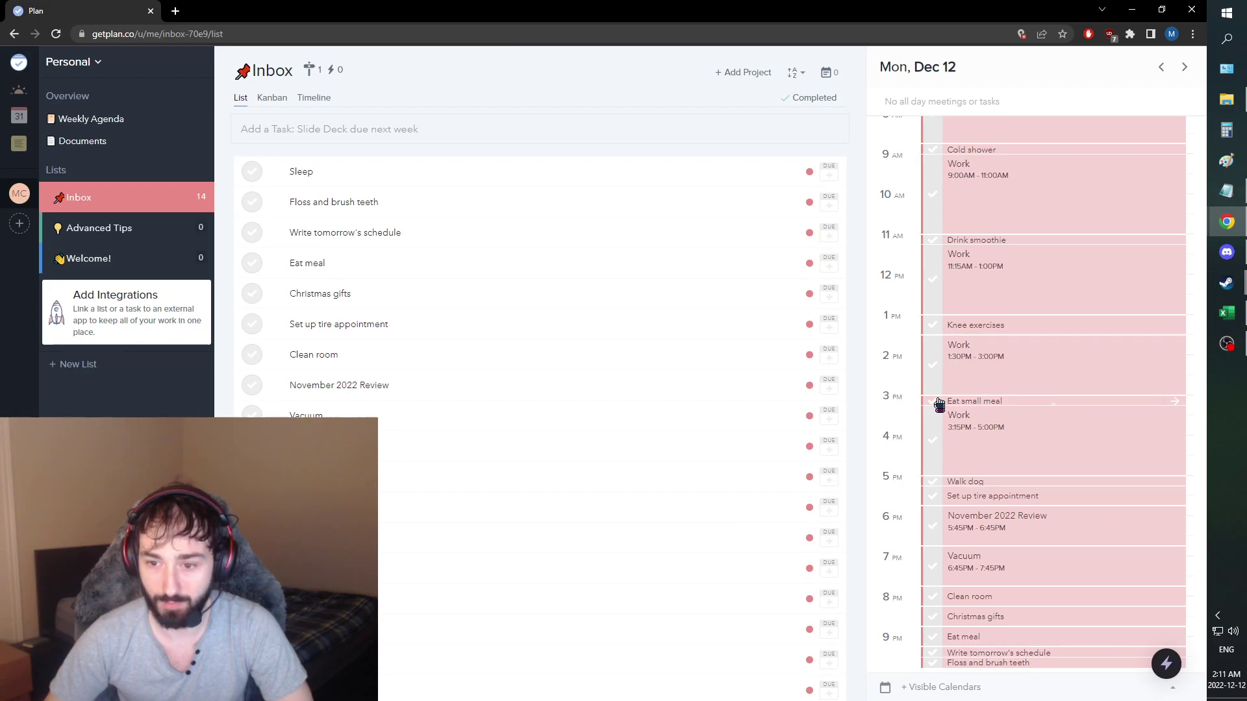
{"action": "scroll", "coordinate": [939, 404], "scroll_direction": "down", "scroll_amount": 1}
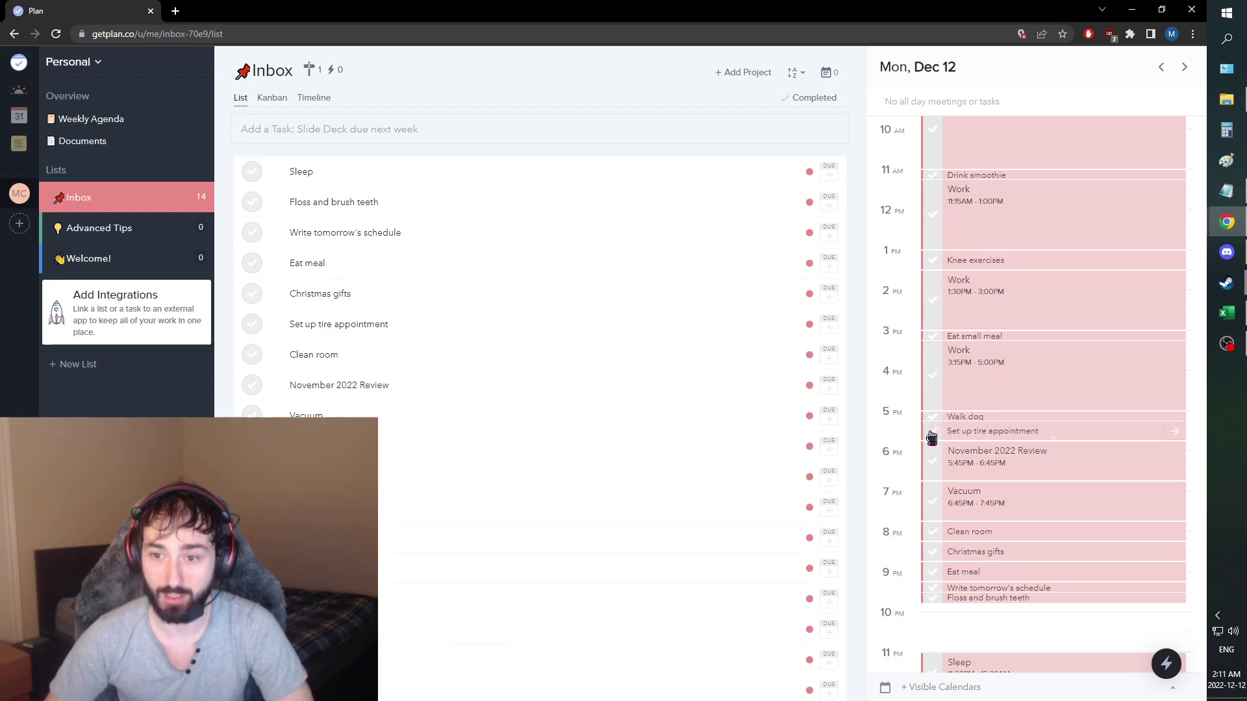
- Shorten Set up tire appointment to end at 5:30PM and move November 2022 Review to 5:30PM, Vacuum to 6:30PM and the remaining evening tasks 15 minutes earlier
{"action": "left_click", "coordinate": [1008, 434]}
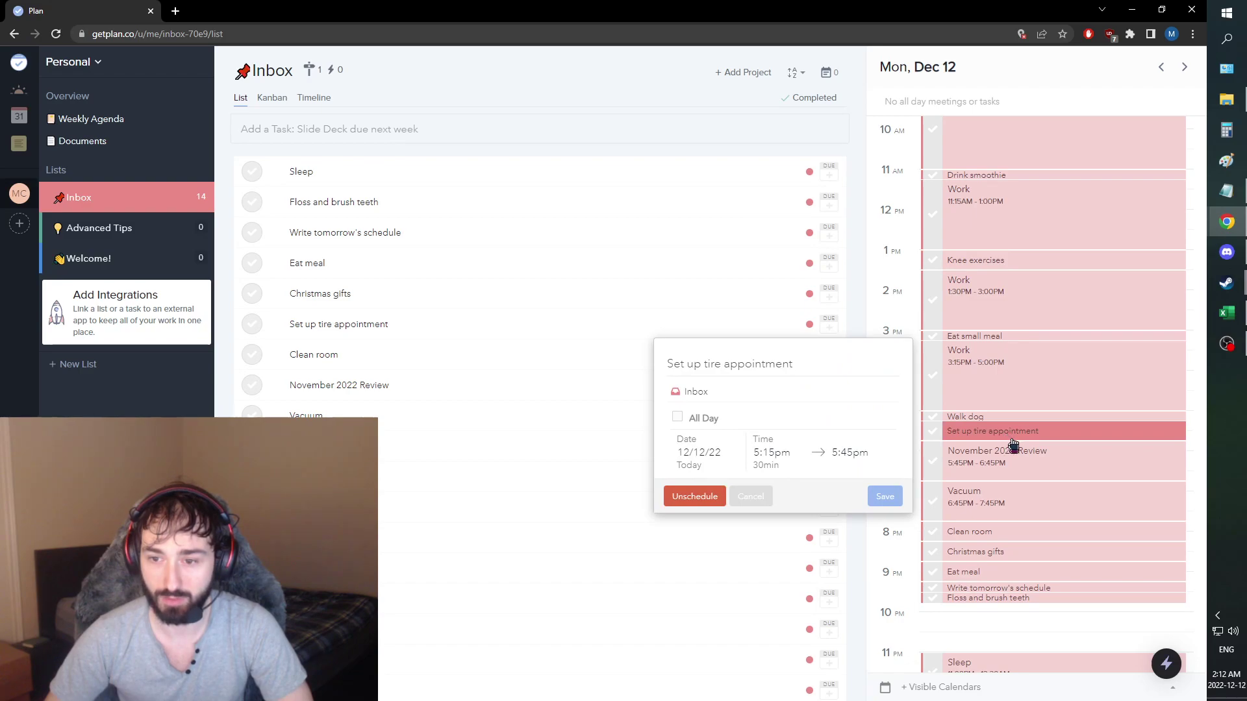
{"action": "left_click", "coordinate": [1026, 455]}
{"action": "left_click_drag", "start_coordinate": [1027, 455], "coordinate": [1036, 439]}
{"action": "left_click_drag", "start_coordinate": [1001, 494], "coordinate": [1003, 483]}
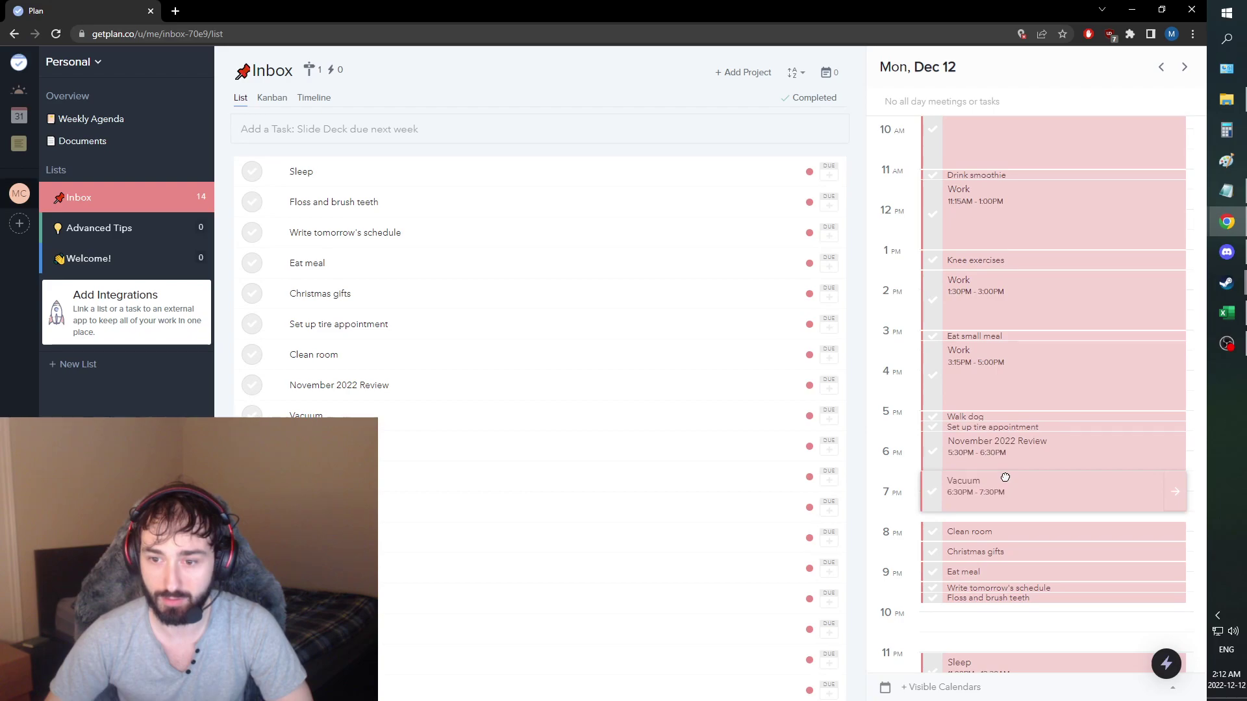
{"action": "mouse_move", "coordinate": [1005, 531]}
{"action": "left_mouse_down"}
{"action": "mouse_move", "coordinate": [983, 565]}
{"action": "mouse_move", "coordinate": [991, 588]}
{"action": "left_mouse_up"}
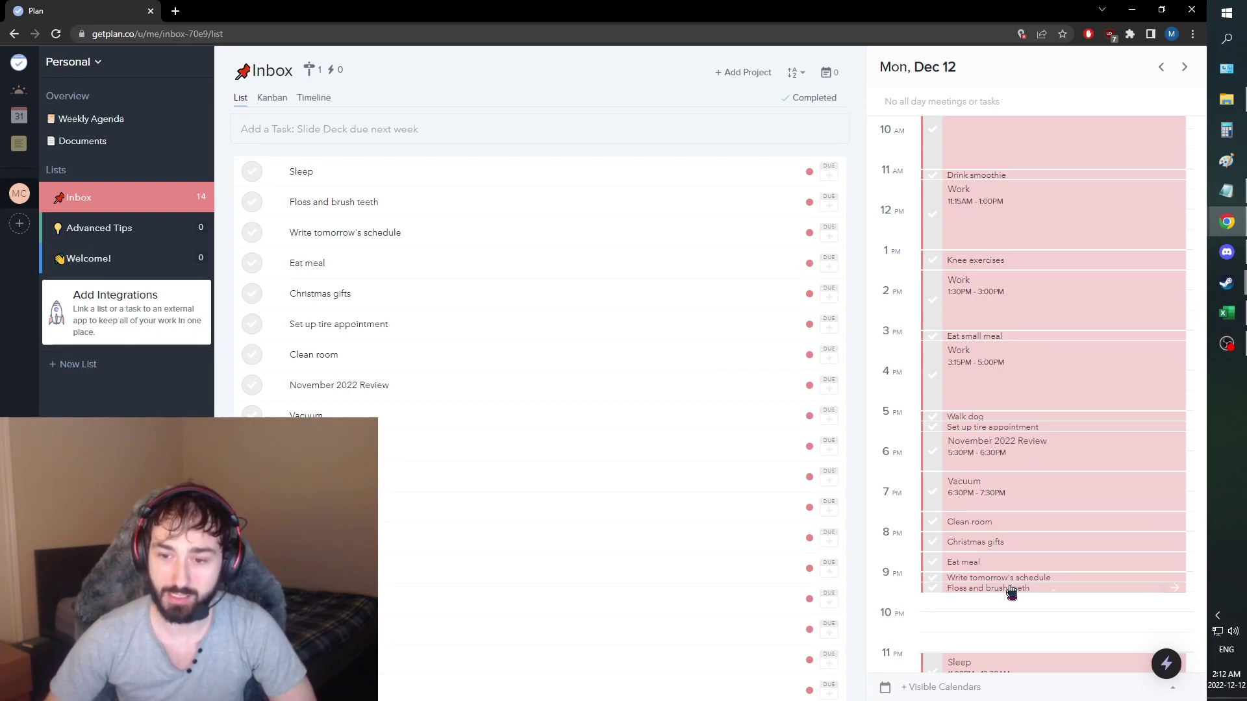
- Look over the rearranged December 12 schedule from early morning through the late evening Sleep block
{"action": "scroll", "coordinate": [1011, 592], "scroll_direction": "down", "scroll_amount": 1}
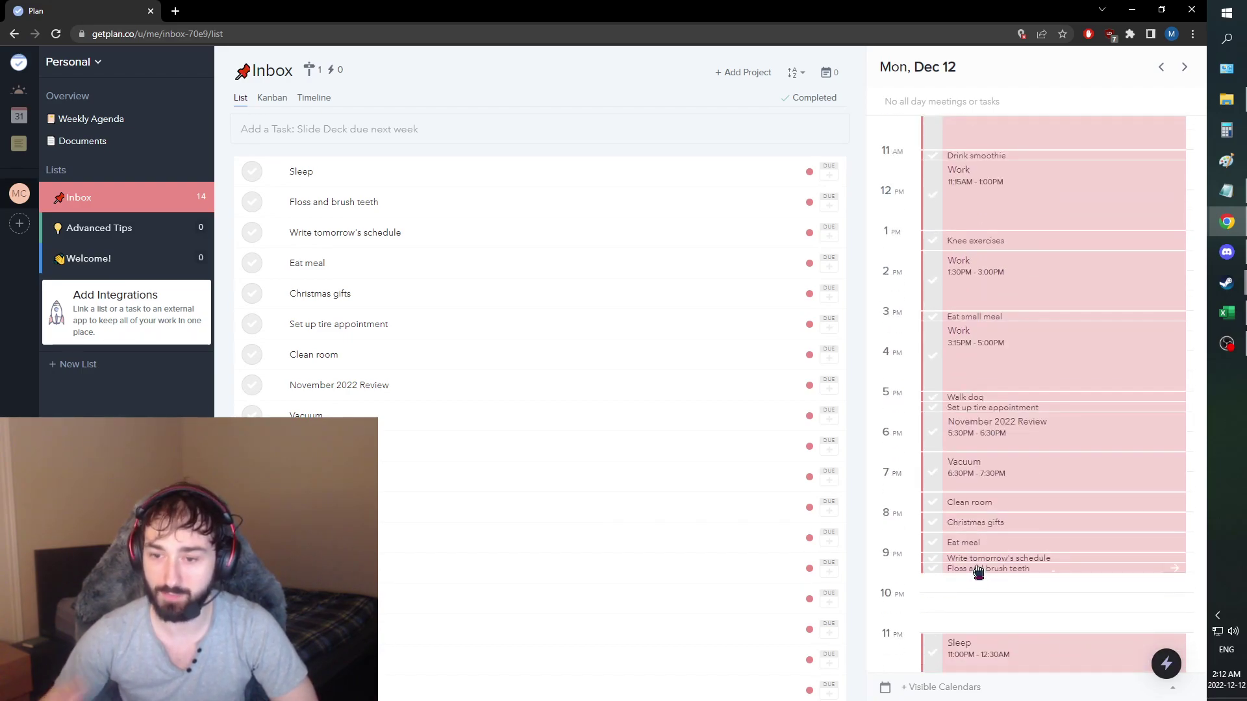
{"action": "scroll", "coordinate": [984, 565], "scroll_direction": "up", "scroll_amount": 5}
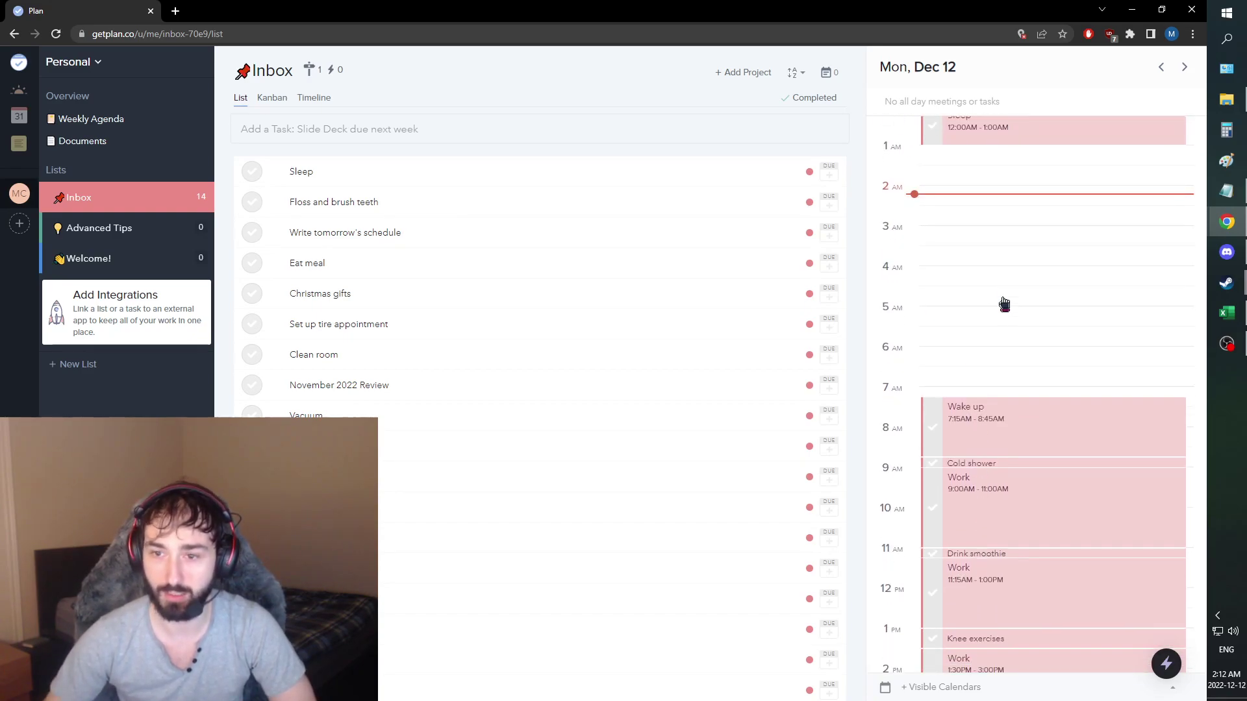
{"action": "scroll", "coordinate": [1002, 302], "scroll_direction": "down", "scroll_amount": 4}
{"action": "scroll", "coordinate": [1004, 304], "scroll_direction": "down", "scroll_amount": 2}
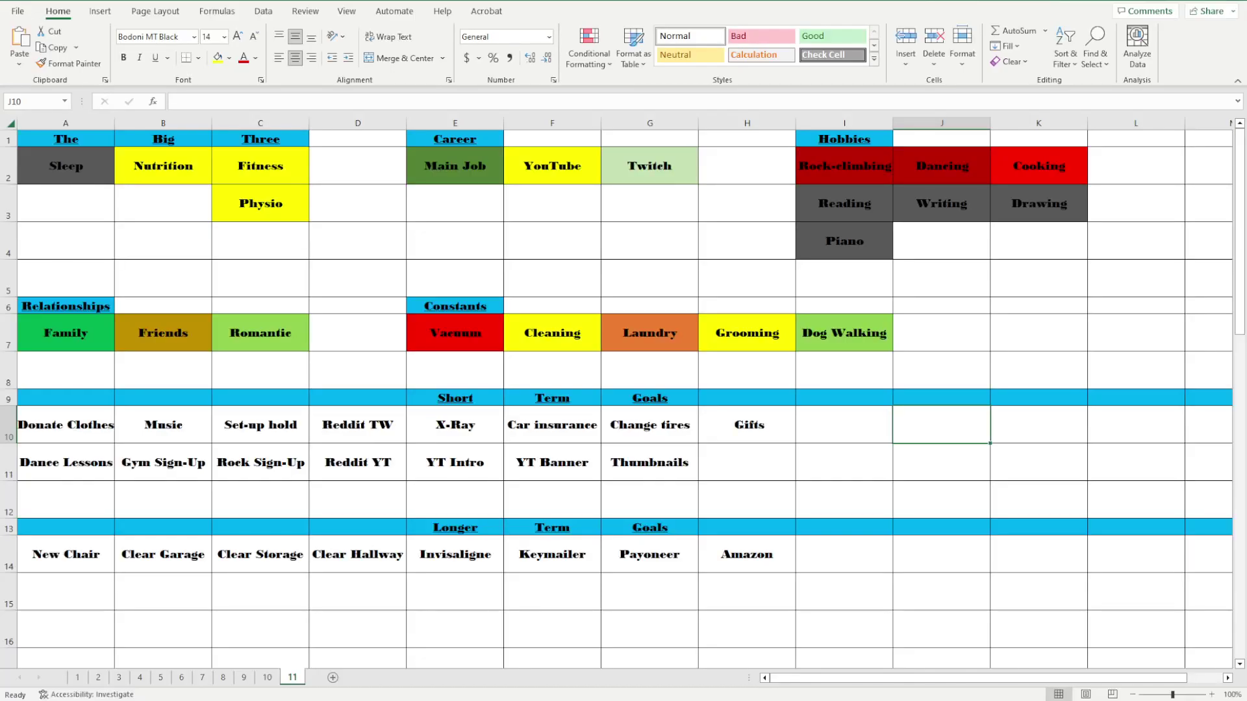
- Switch to the Excel life-tracking sheet and go through the Fitness, Career and Relationships categories
{"action": "left_click", "coordinate": [252, 167]}
{"action": "left_click", "coordinate": [482, 170]}
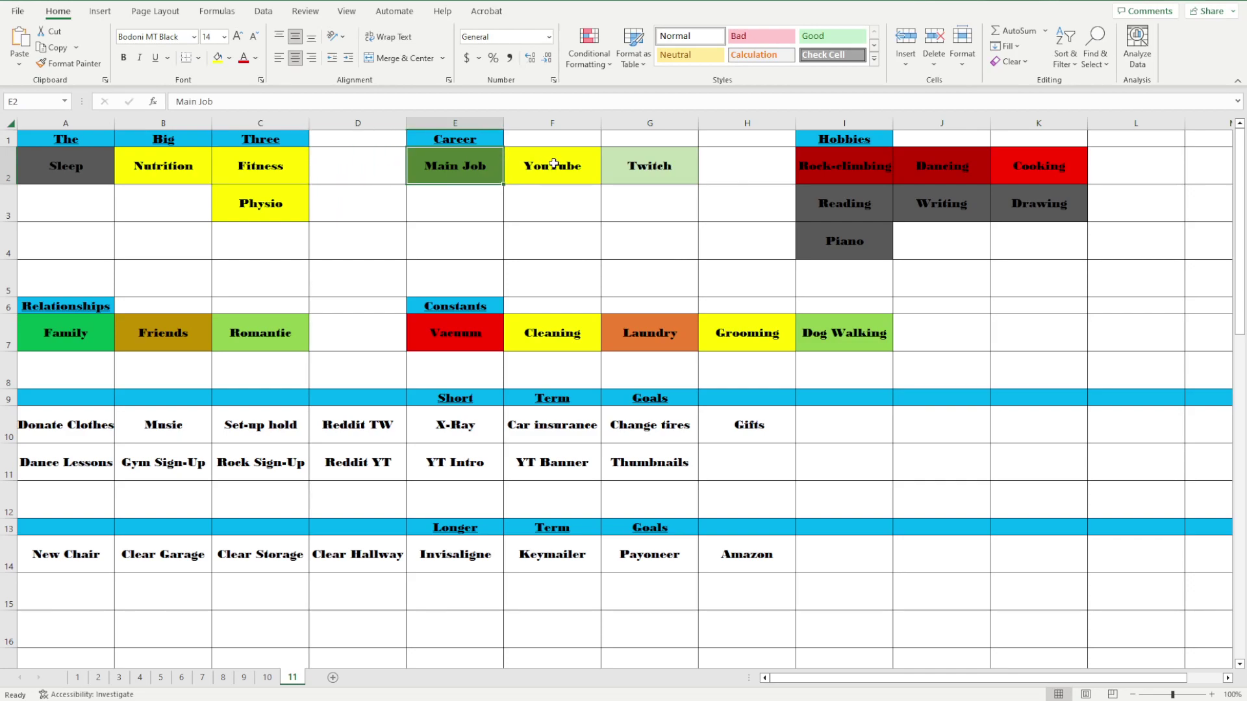
{"action": "left_click", "coordinate": [549, 168]}
{"action": "left_click", "coordinate": [644, 169]}
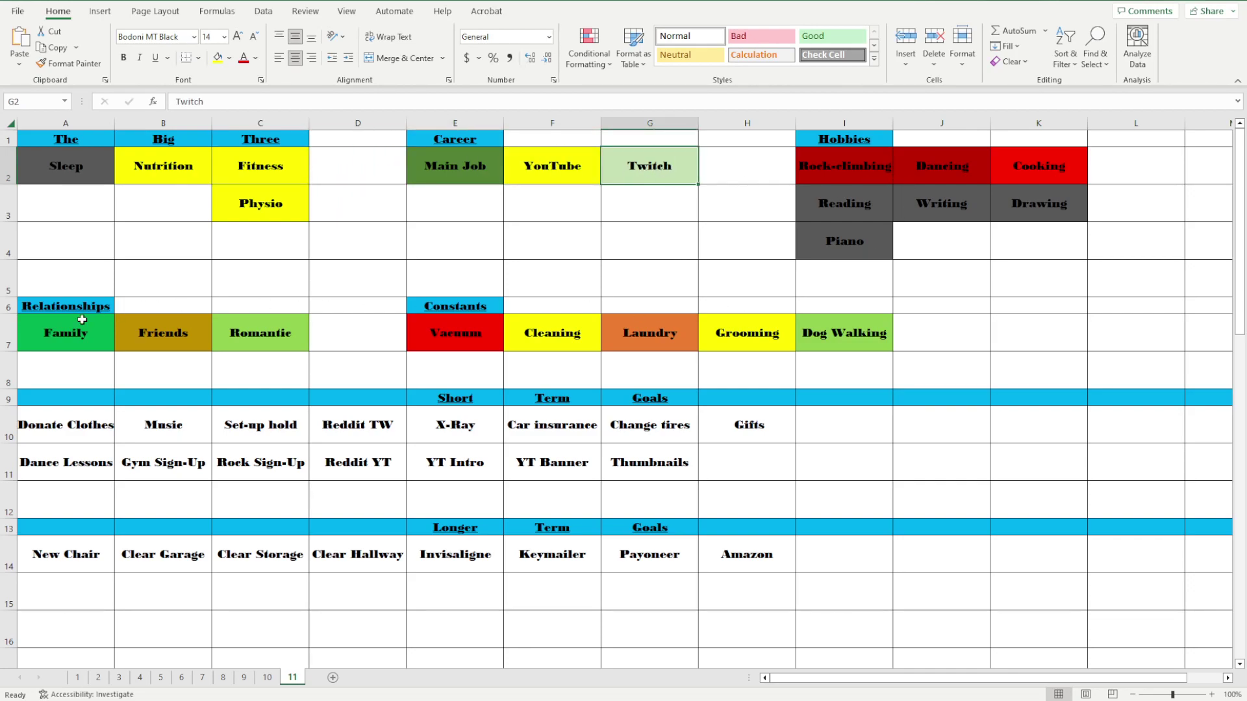
{"action": "left_click", "coordinate": [69, 334]}
{"action": "left_click", "coordinate": [151, 338]}
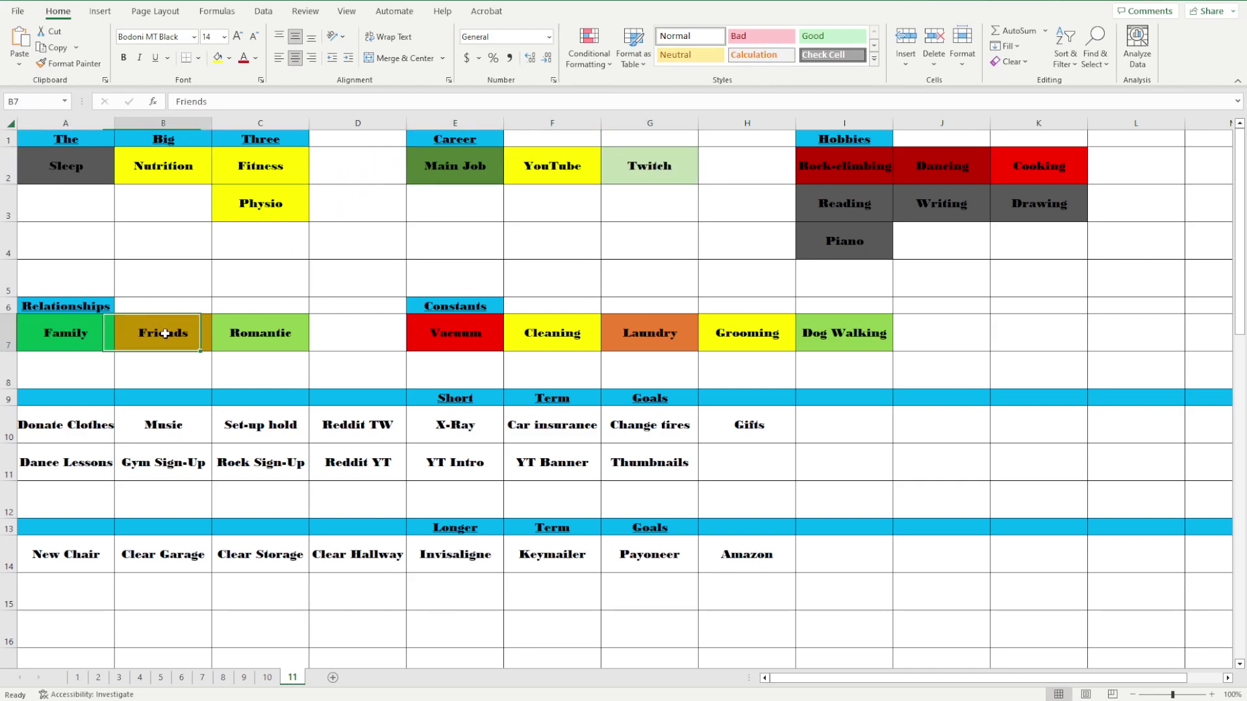
{"action": "left_click", "coordinate": [88, 340]}
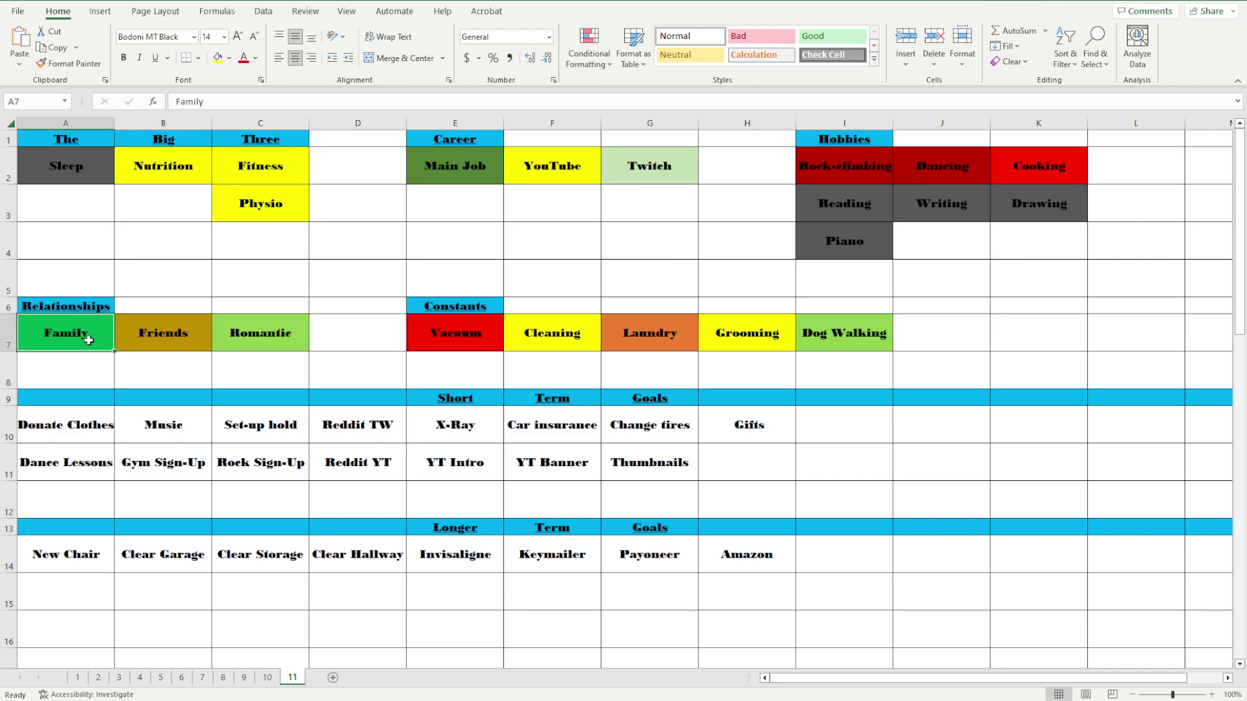
- Under Relationships, fill the Friends cell with orange and the Romantic cell with the same green as Family
{"action": "left_click", "coordinate": [149, 340]}
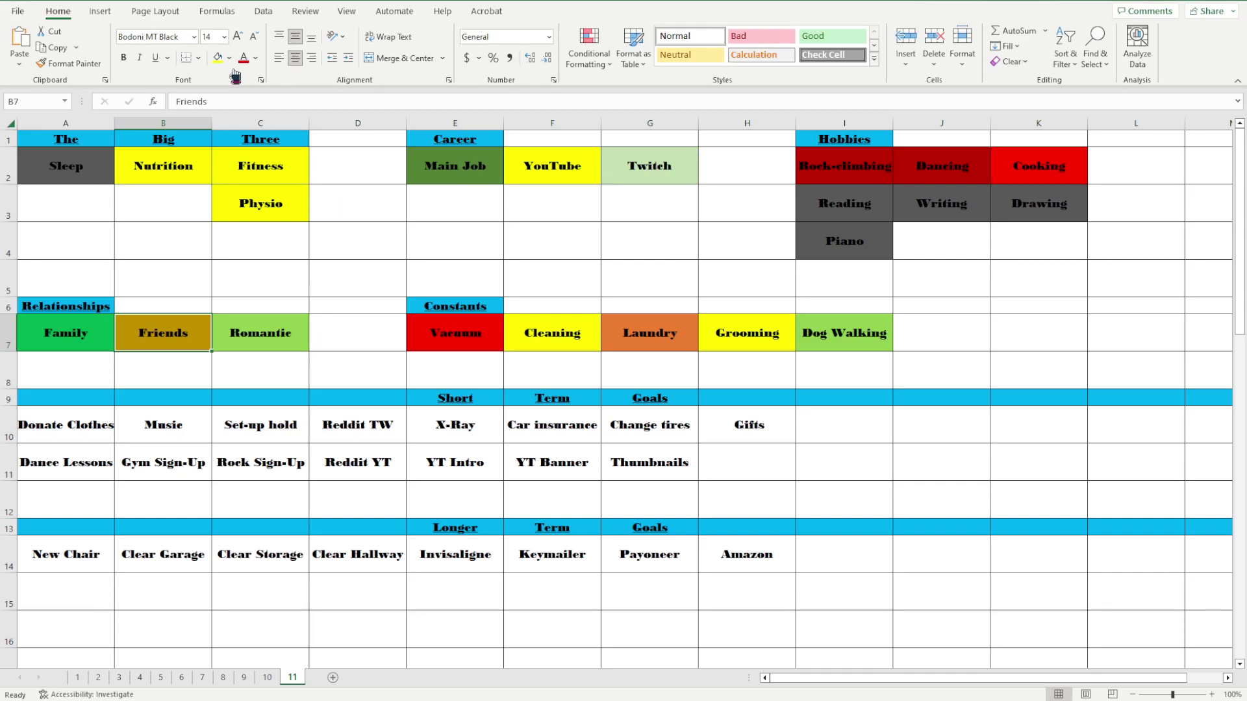
{"action": "left_click", "coordinate": [219, 57]}
{"action": "left_click", "coordinate": [231, 336]}
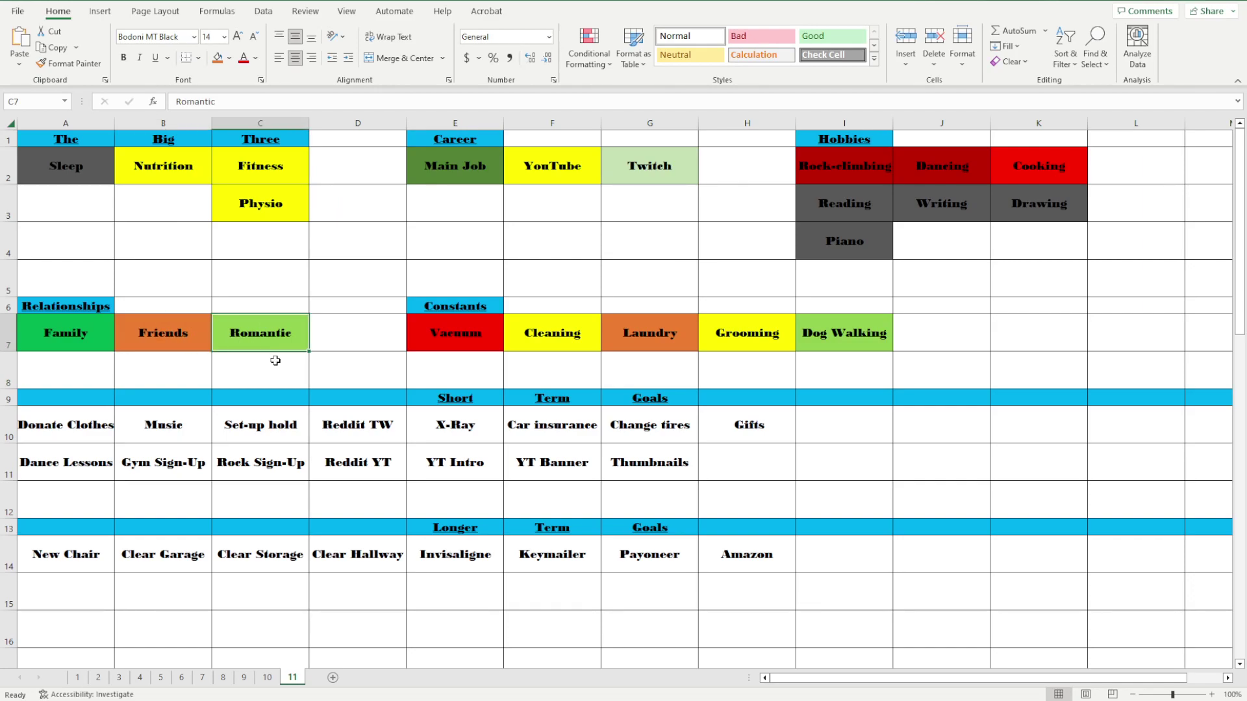
{"action": "left_click", "coordinate": [453, 335]}
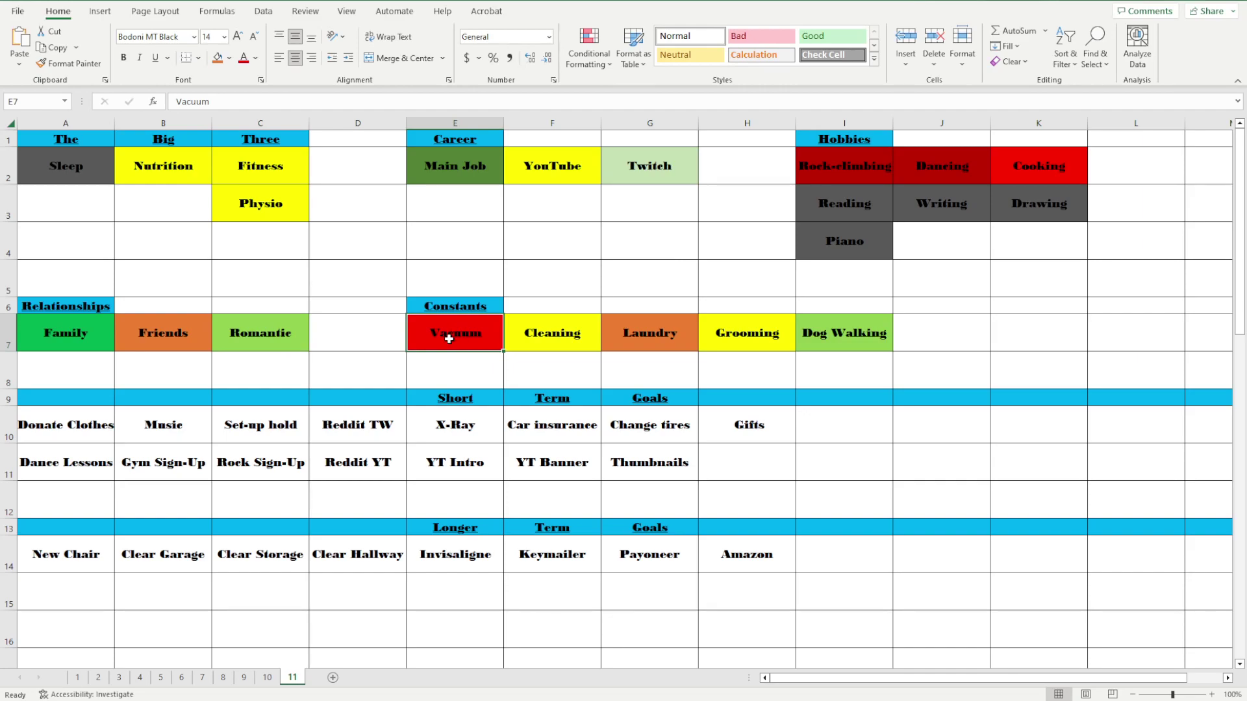
{"action": "left_click", "coordinate": [283, 348]}
{"action": "left_click", "coordinate": [218, 57]}
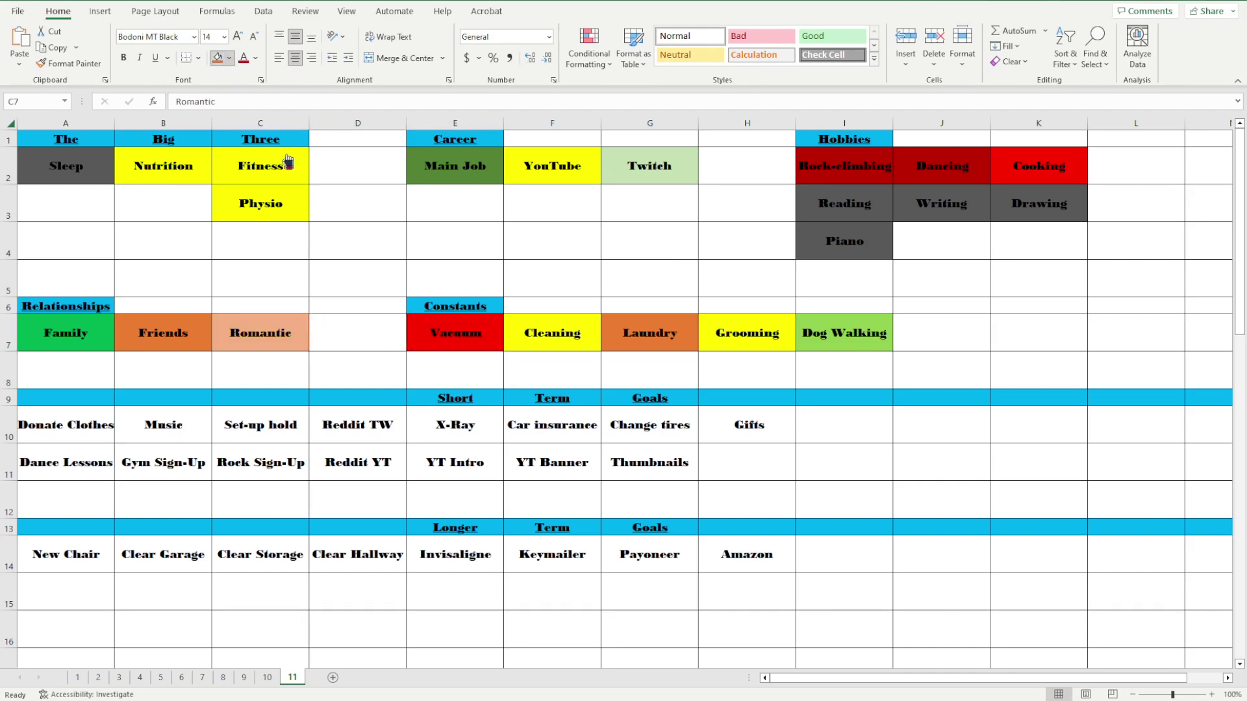
{"action": "left_click", "coordinate": [332, 341]}
- Under Constants, fill the Cleaning cell with the pale green used for Twitch
{"action": "left_click", "coordinate": [444, 339]}
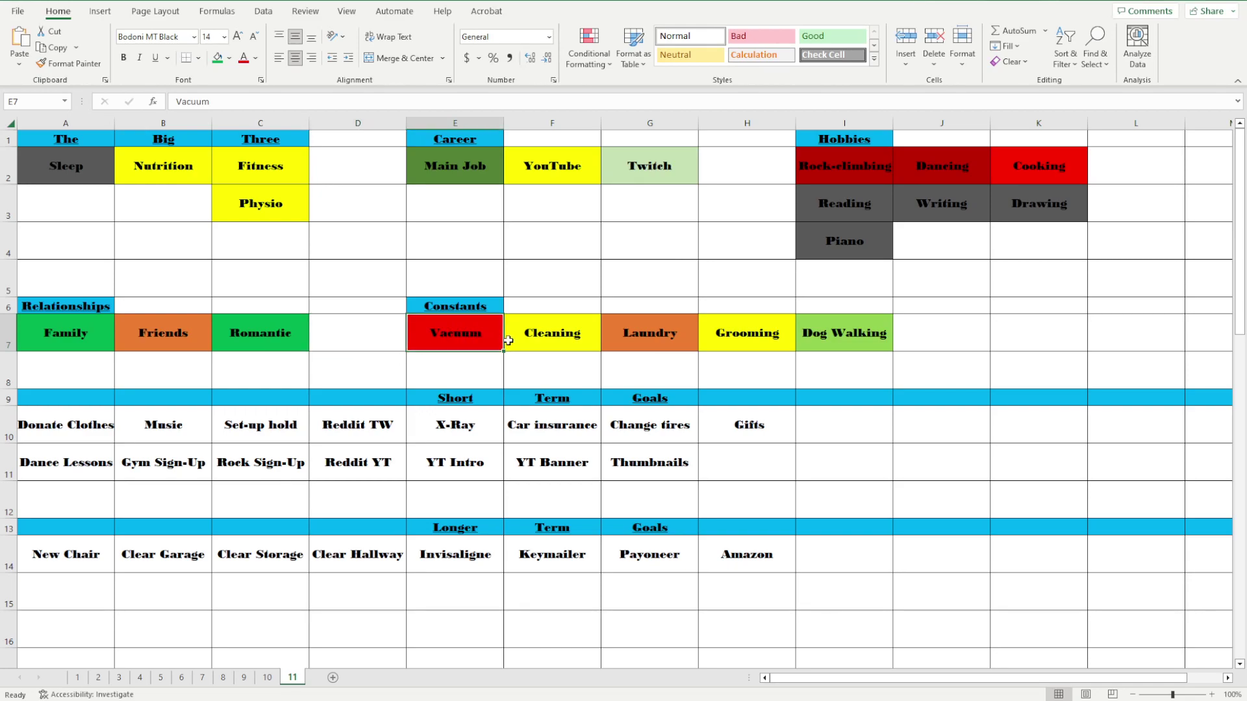
{"action": "left_click", "coordinate": [510, 340]}
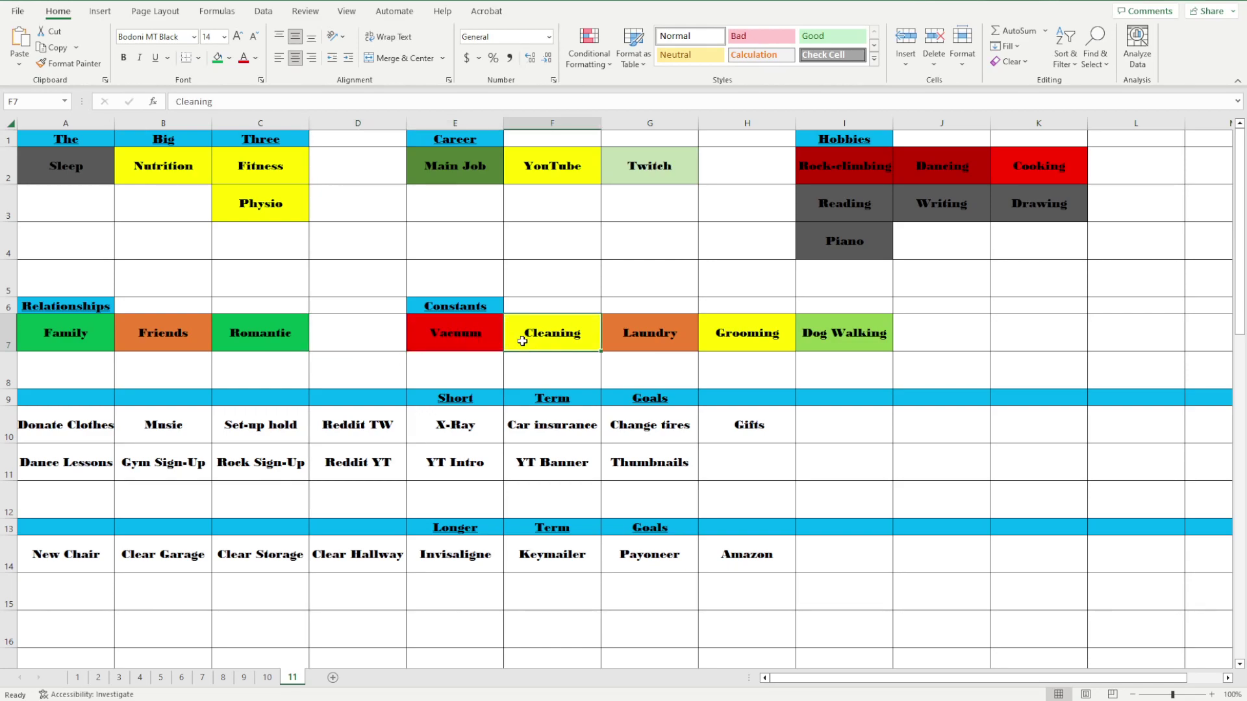
{"action": "left_click", "coordinate": [229, 59]}
{"action": "left_click", "coordinate": [266, 194]}
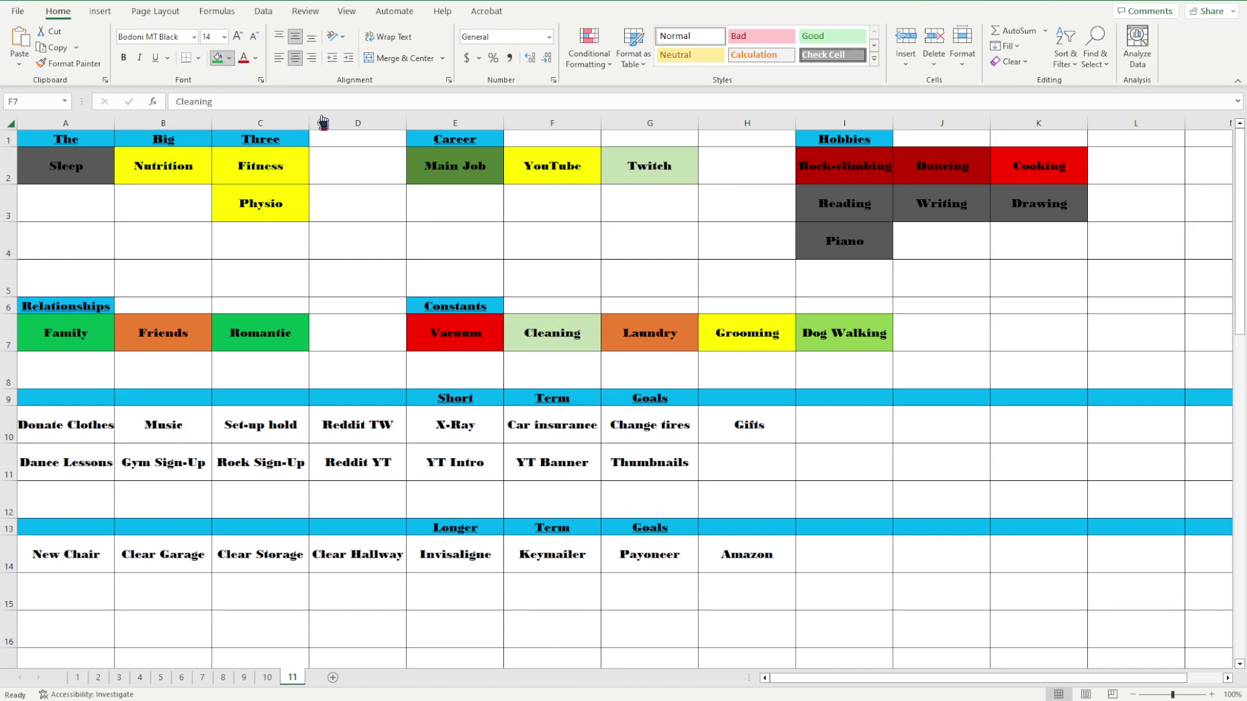
{"action": "left_click", "coordinate": [556, 321]}
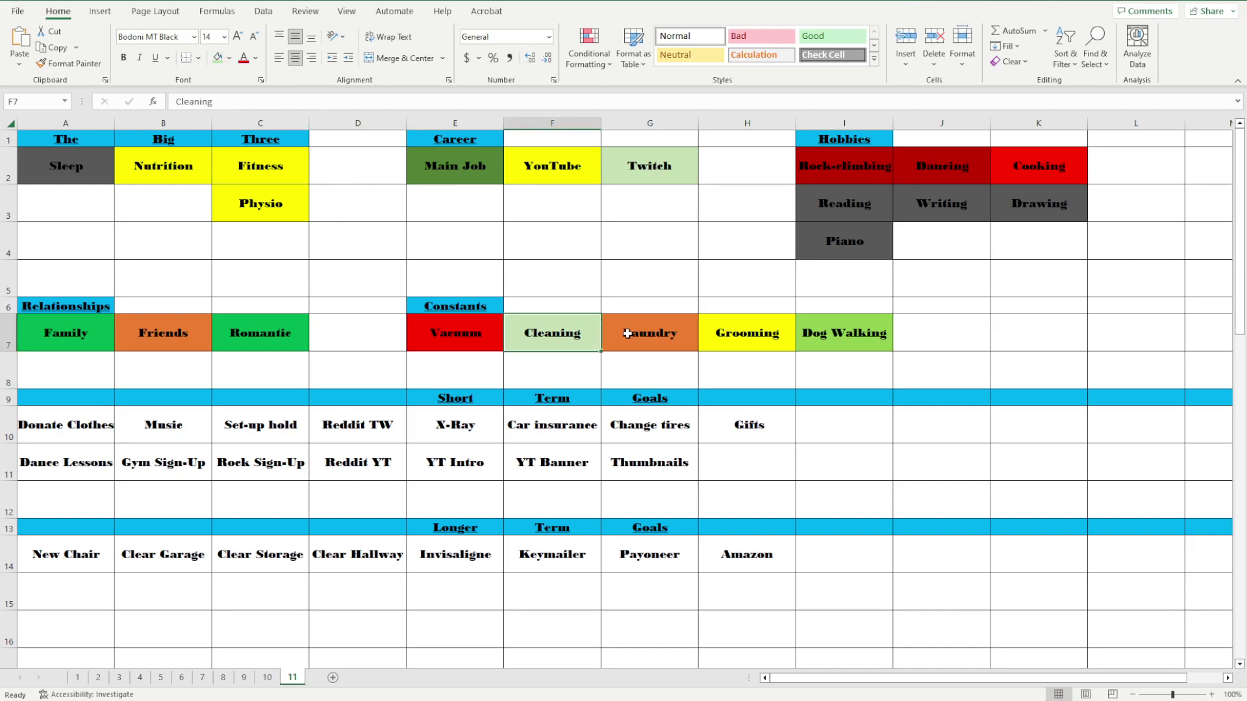
- Under Constants, fill the Laundry cell with the same green as Family
{"action": "left_click", "coordinate": [627, 333]}
{"action": "left_click", "coordinate": [230, 59]}
{"action": "left_click", "coordinate": [280, 193]}
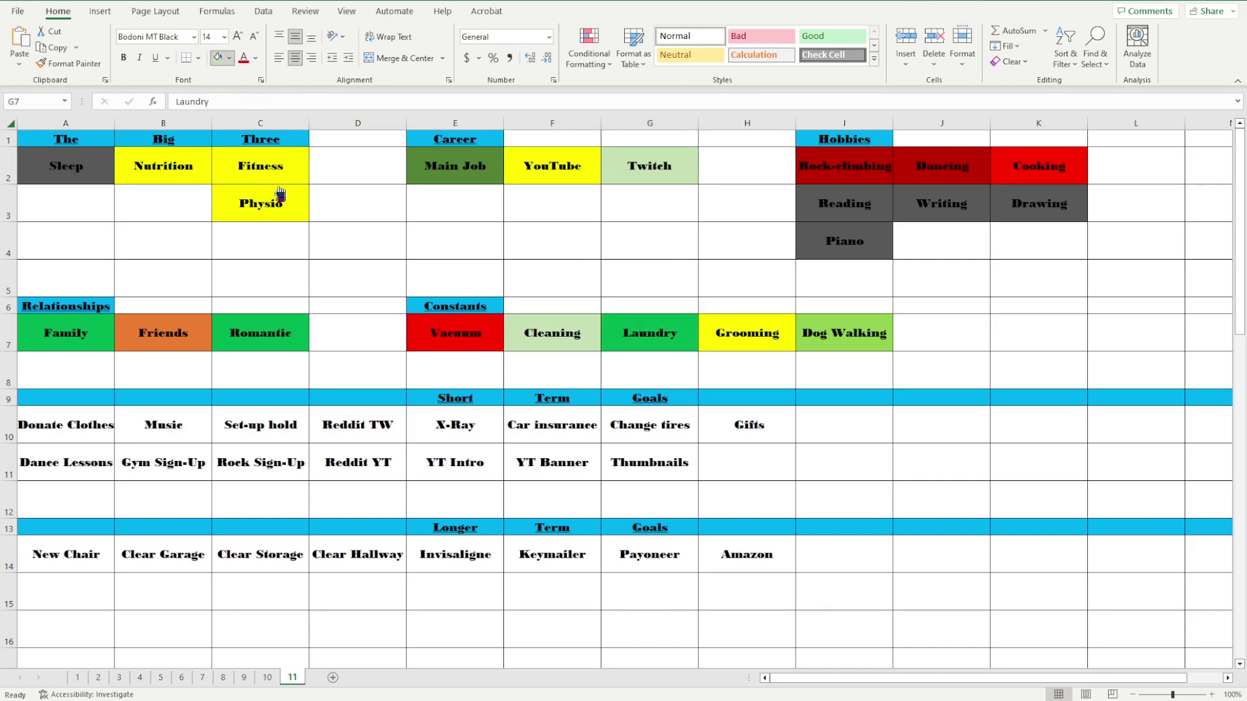
- Under Constants, fill the Grooming cell with the same light green as Dog Walking
{"action": "left_click", "coordinate": [755, 343]}
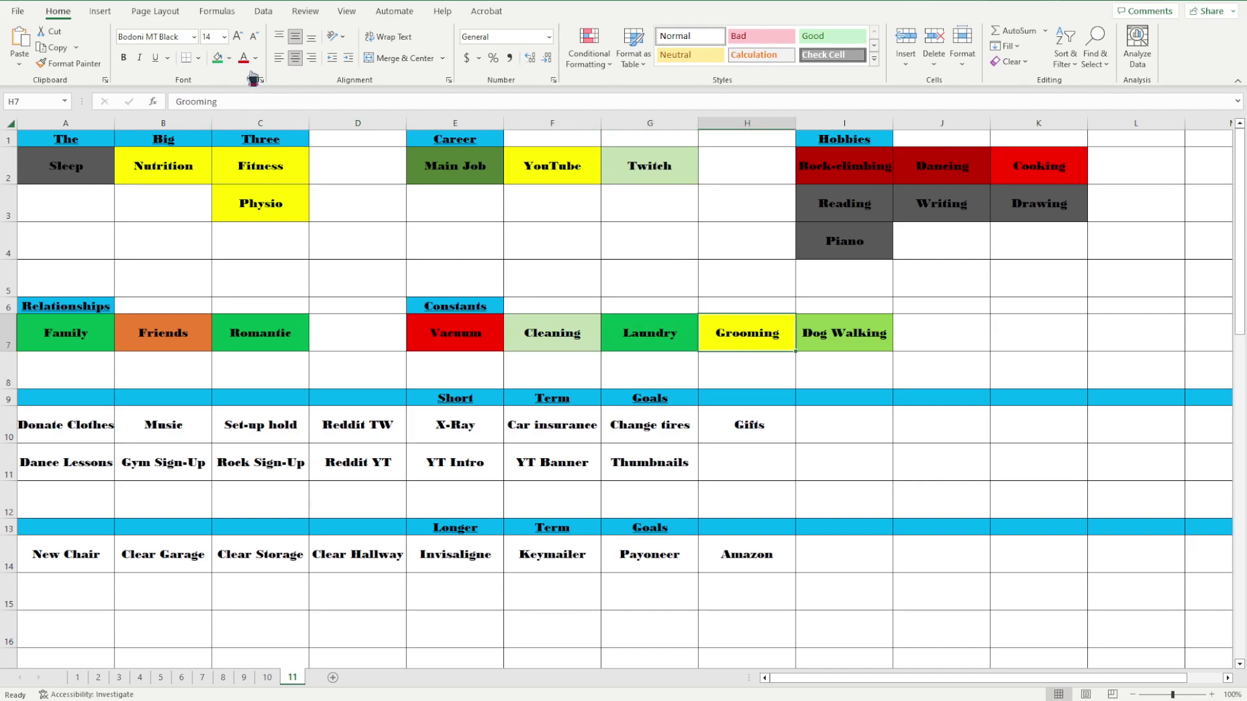
{"action": "left_click", "coordinate": [266, 192]}
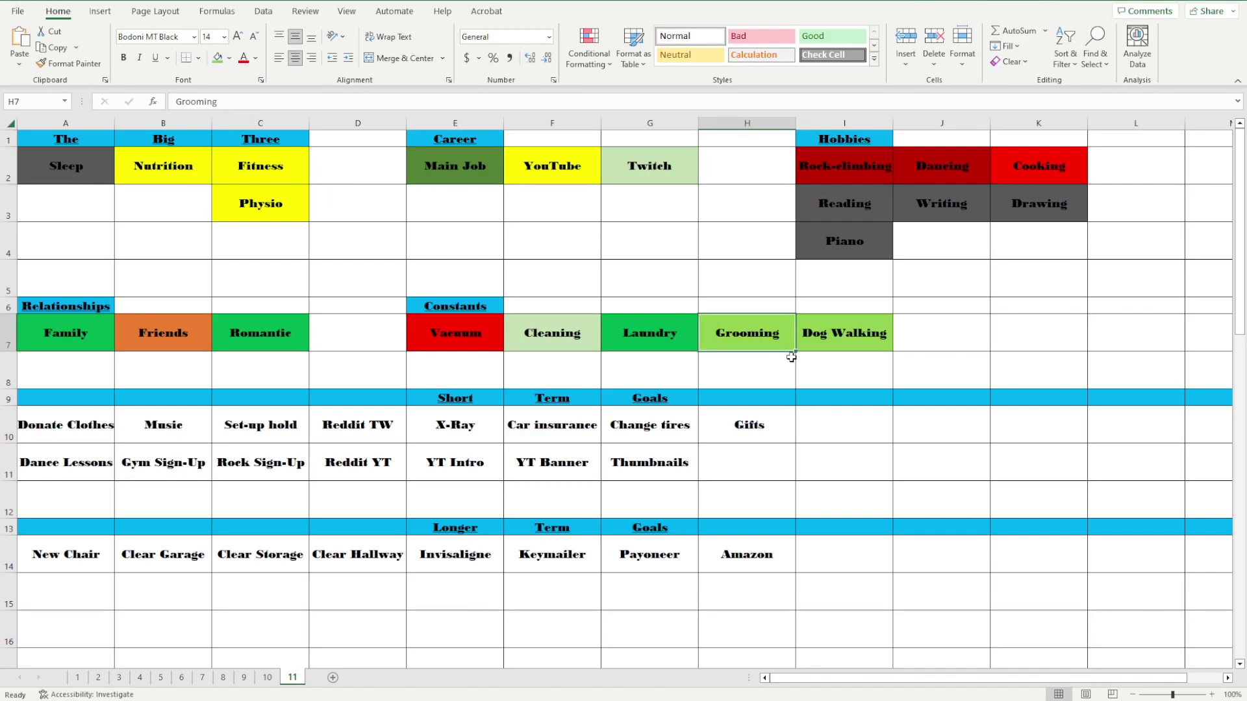
{"action": "left_click", "coordinate": [811, 338]}
{"action": "scroll", "coordinate": [867, 346], "scroll_direction": "down", "scroll_amount": 1}
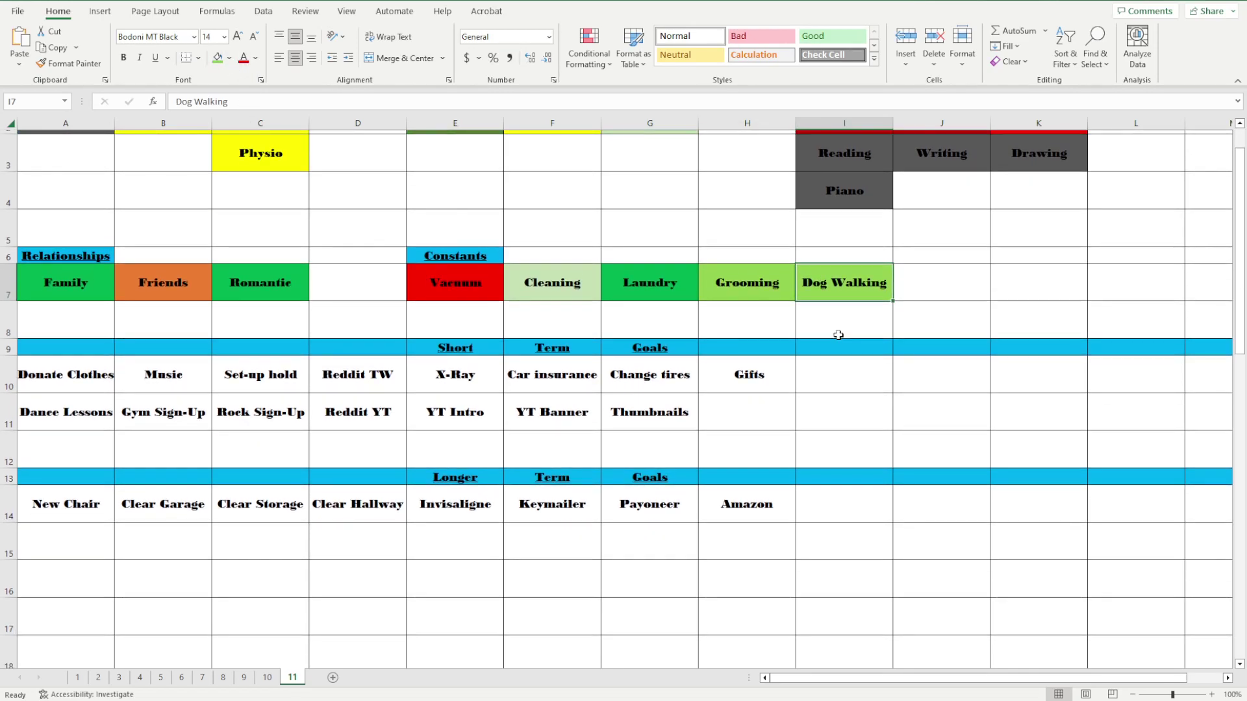
- Delete the Thumbnails entry from the short-term goals on sheet 11
{"action": "scroll", "coordinate": [835, 282], "scroll_direction": "up", "scroll_amount": 1}
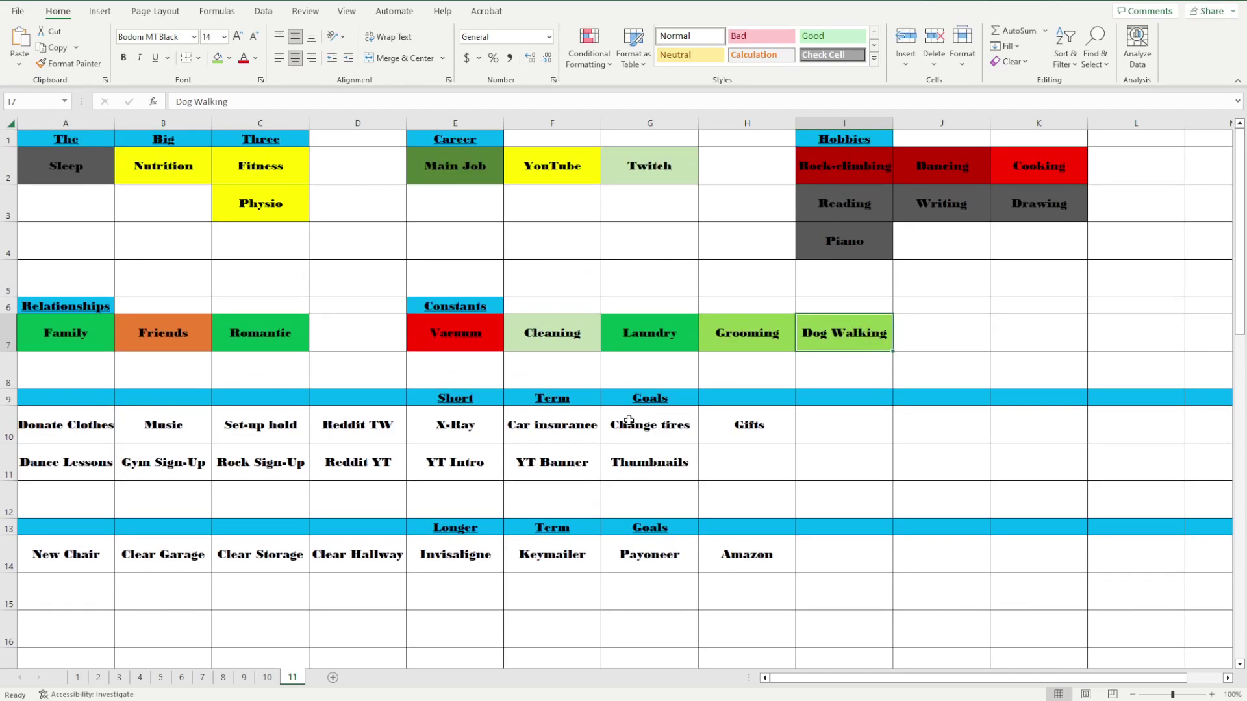
{"action": "left_click", "coordinate": [733, 434]}
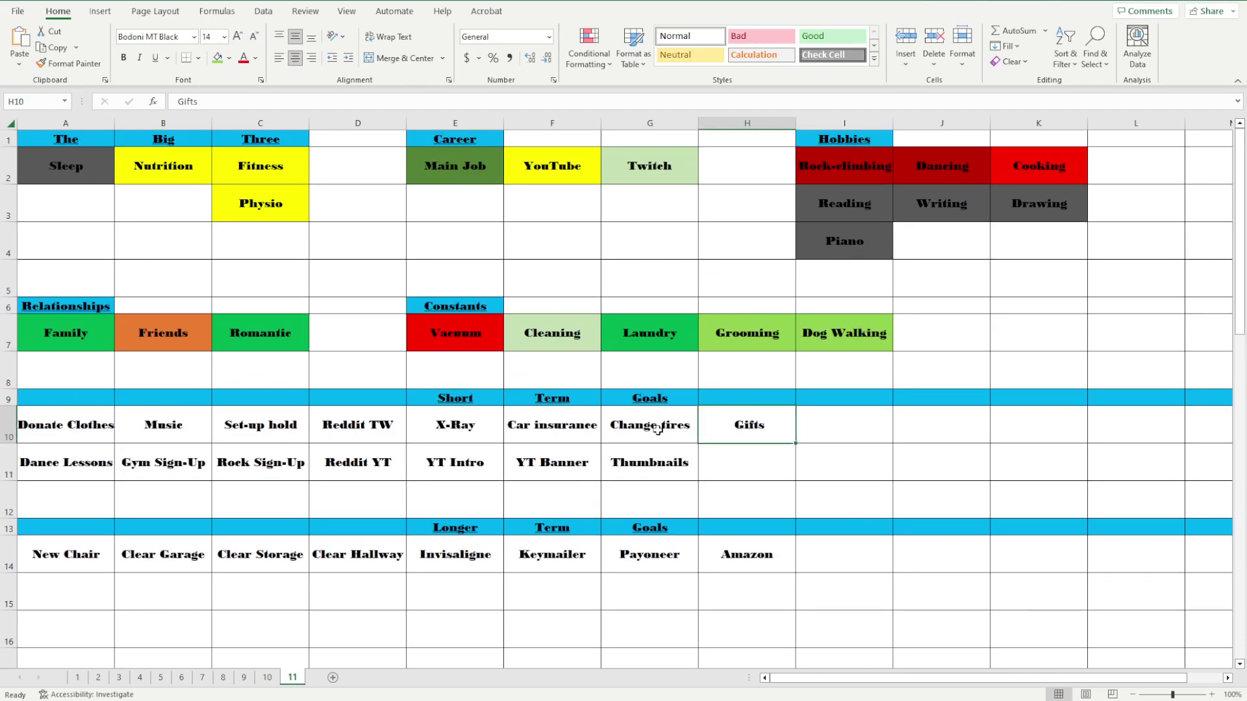
{"action": "left_click", "coordinate": [657, 429]}
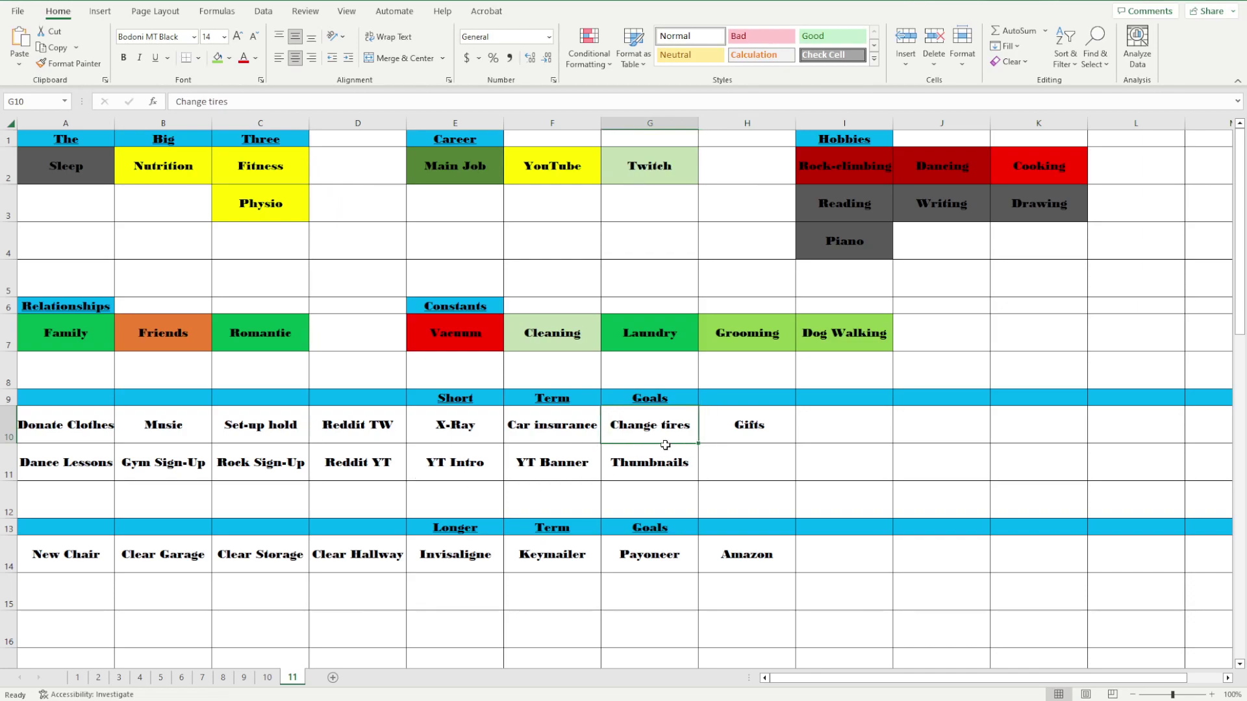
{"action": "left_click", "coordinate": [628, 469]}
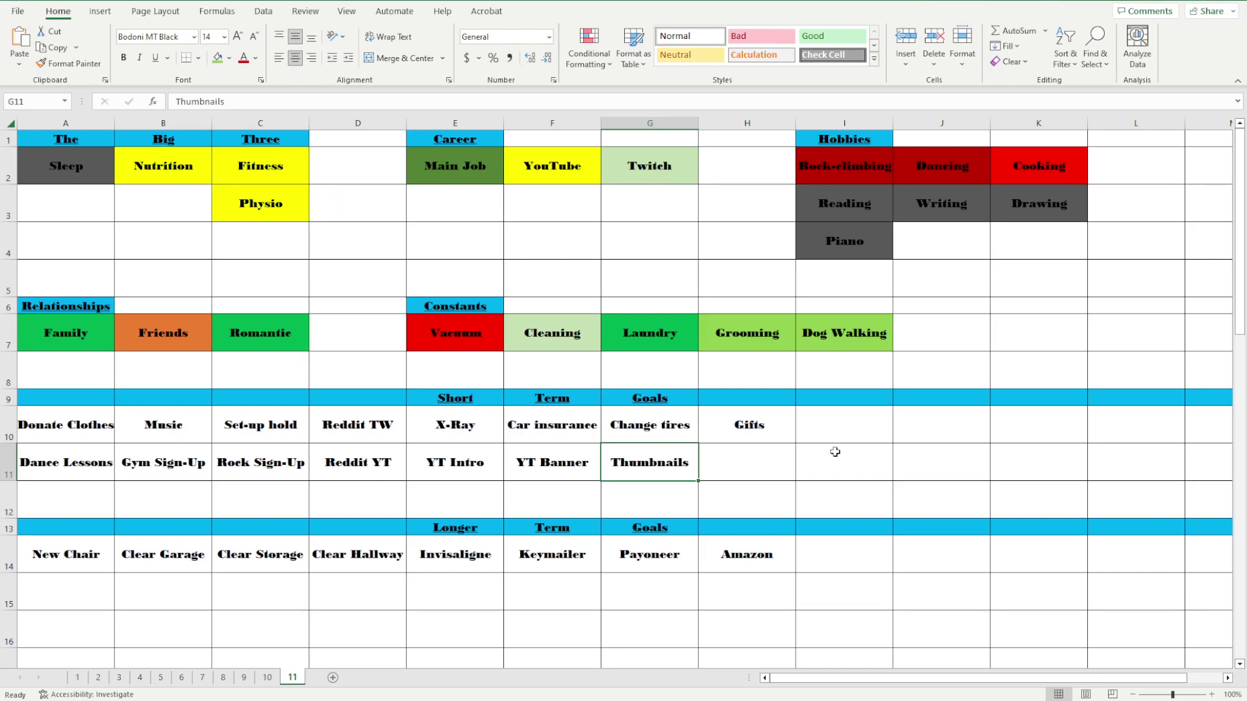
{"action": "key", "text": "Delete"}
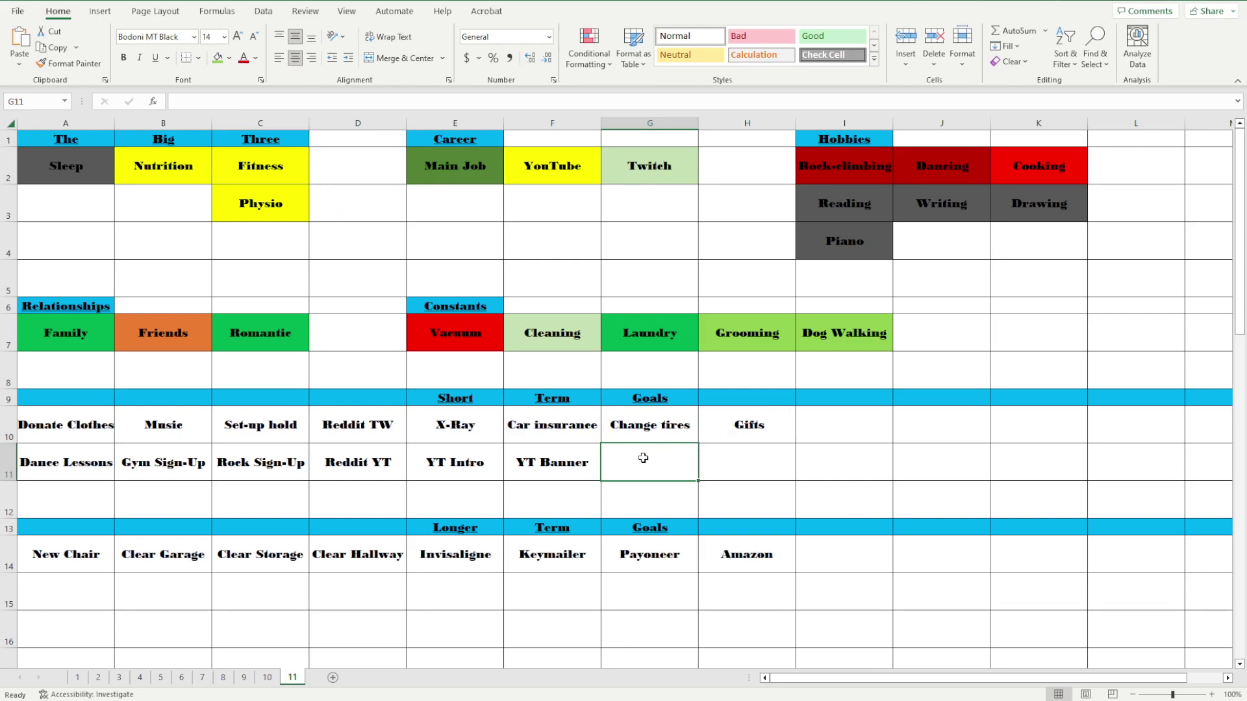
- Delete the Thumbnails entry from the short-term goals on sheets 10, 9 and 8 as well
{"action": "left_click", "coordinate": [267, 677]}
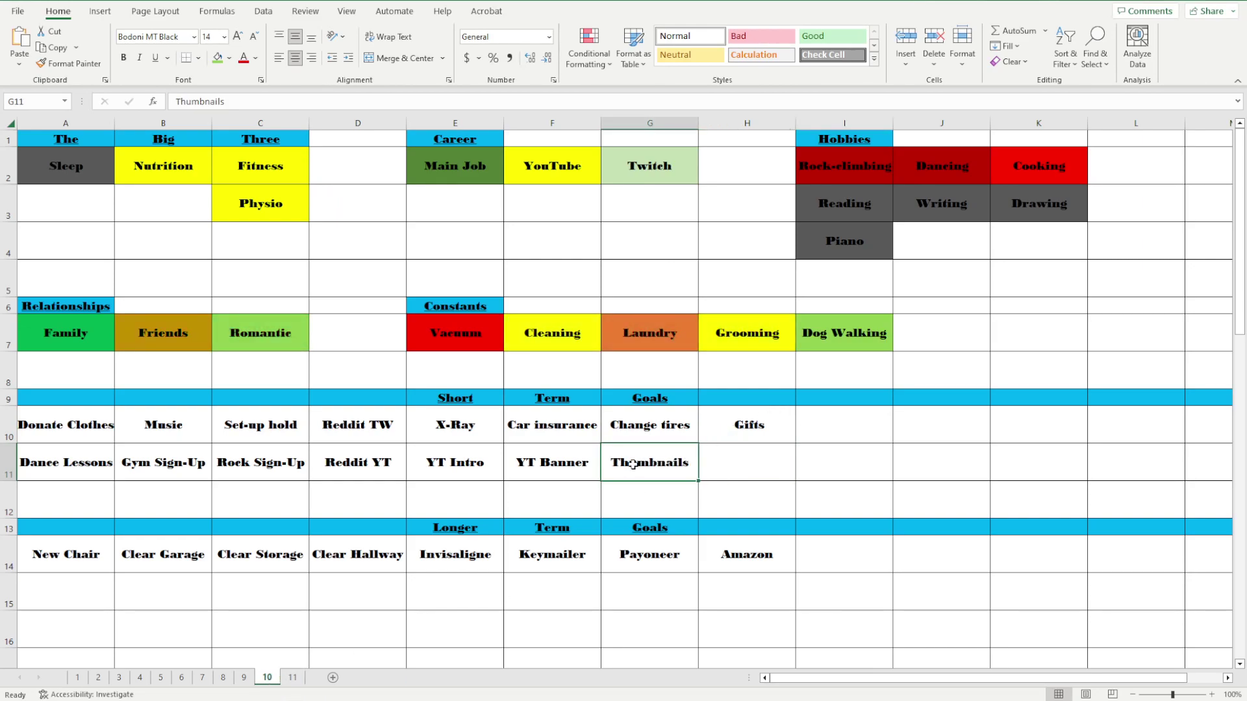
{"action": "key", "text": "Delete"}
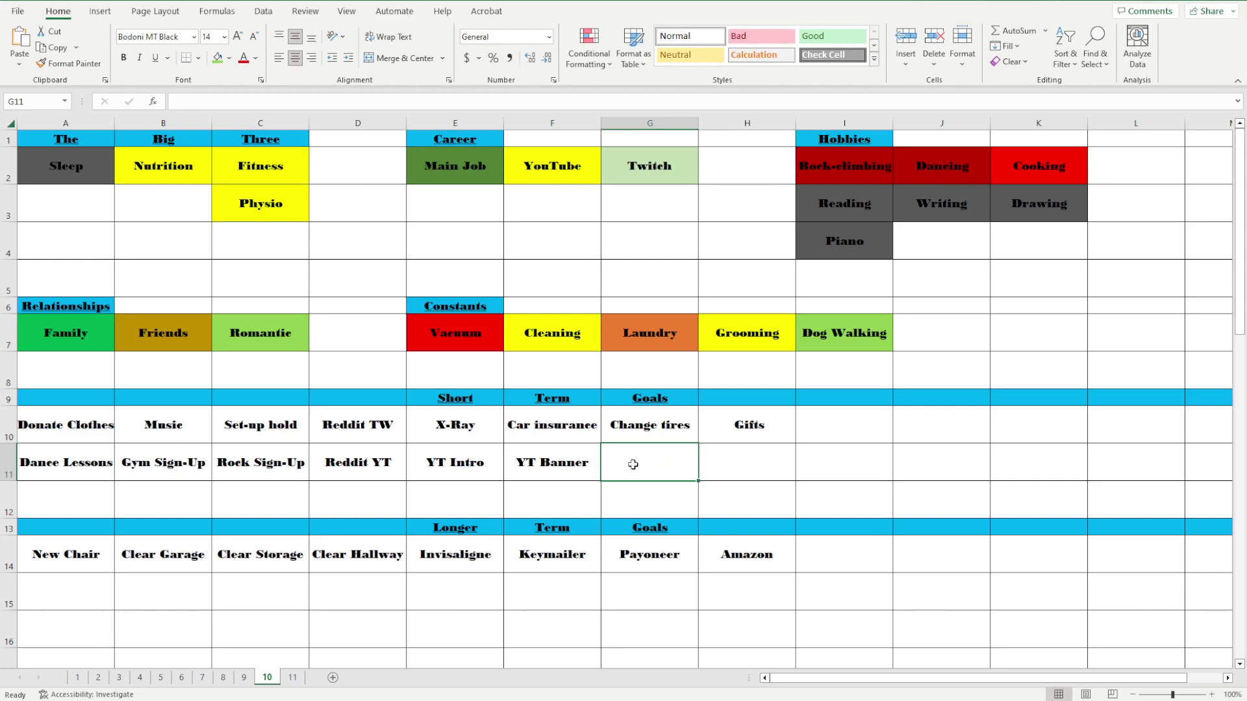
{"action": "left_click", "coordinate": [245, 677]}
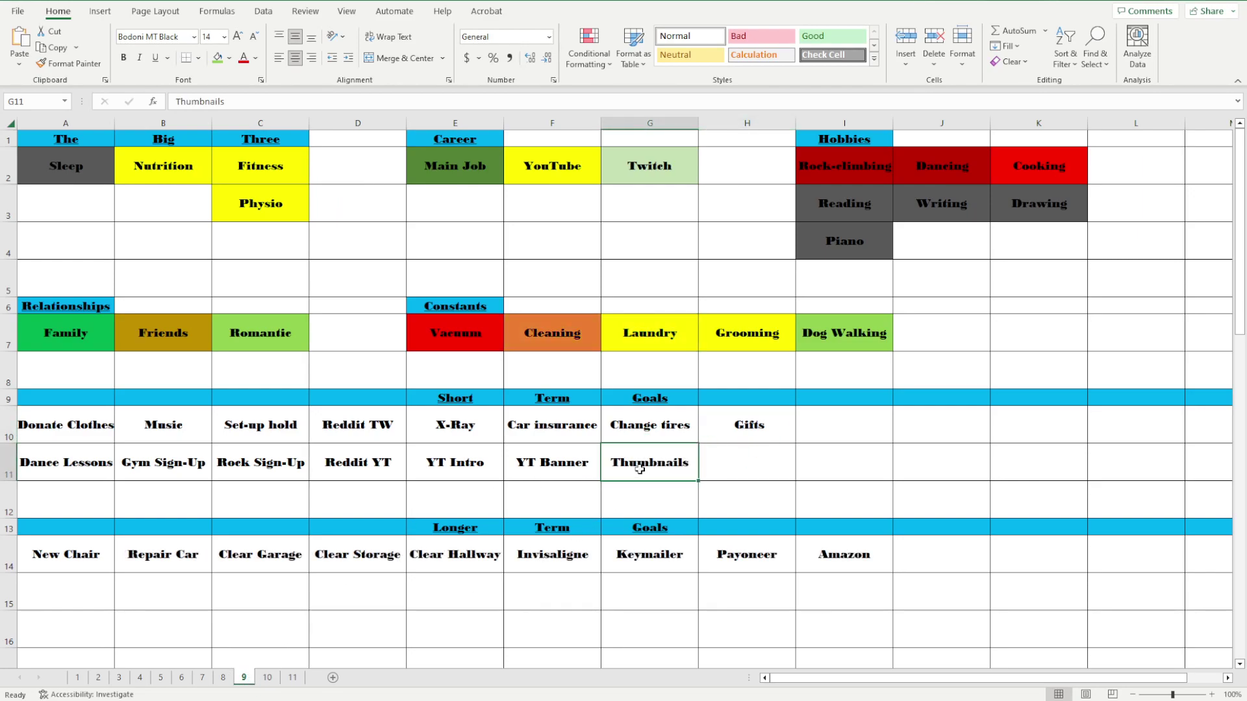
{"action": "key", "text": "Delete"}
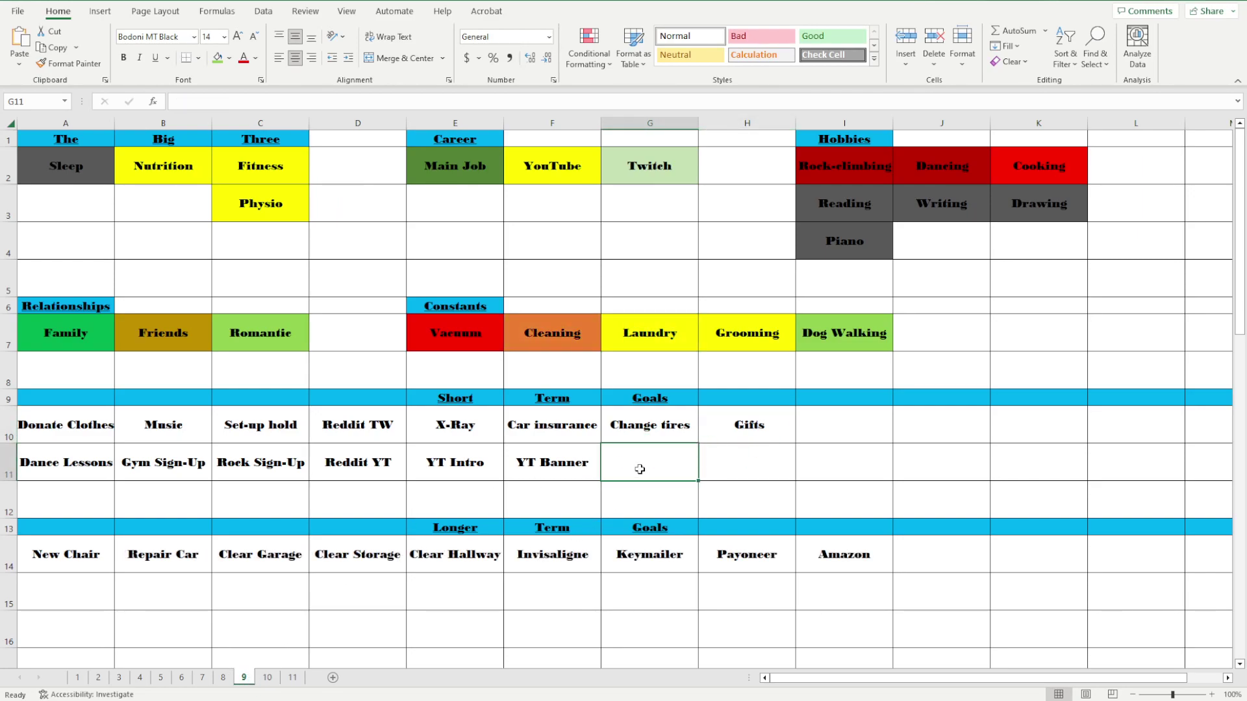
{"action": "left_click", "coordinate": [228, 679]}
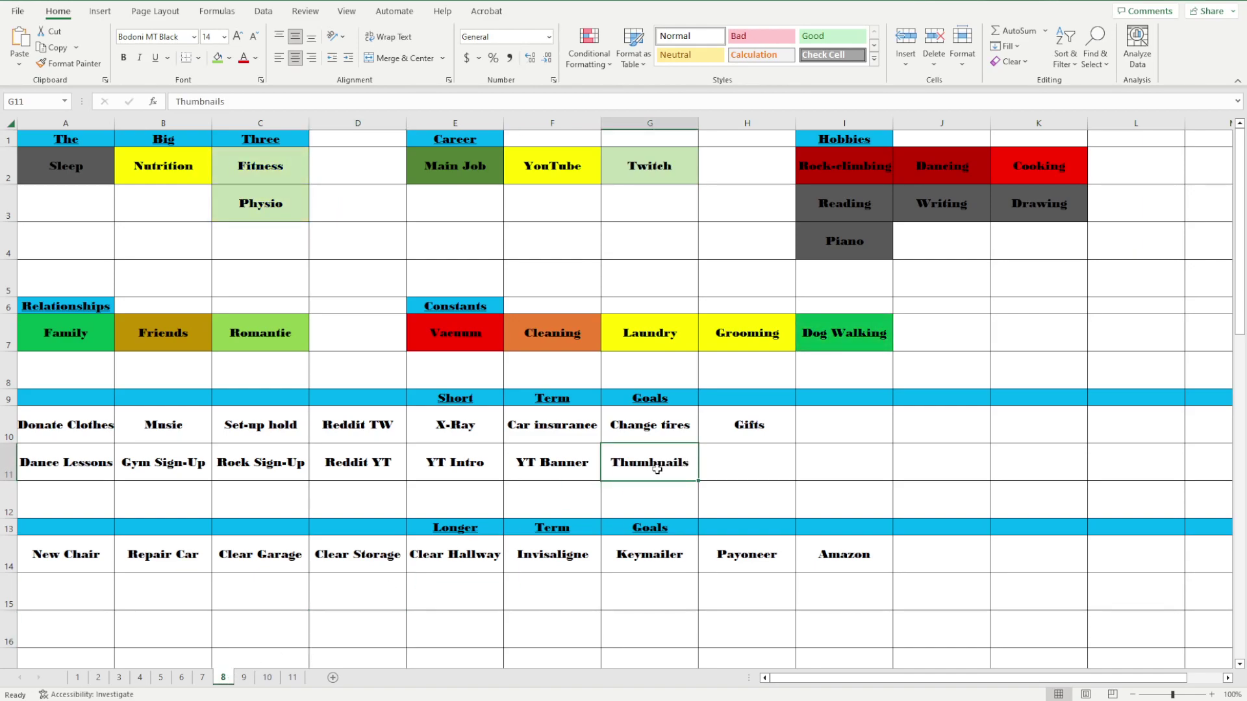
{"action": "key", "text": "Delete"}
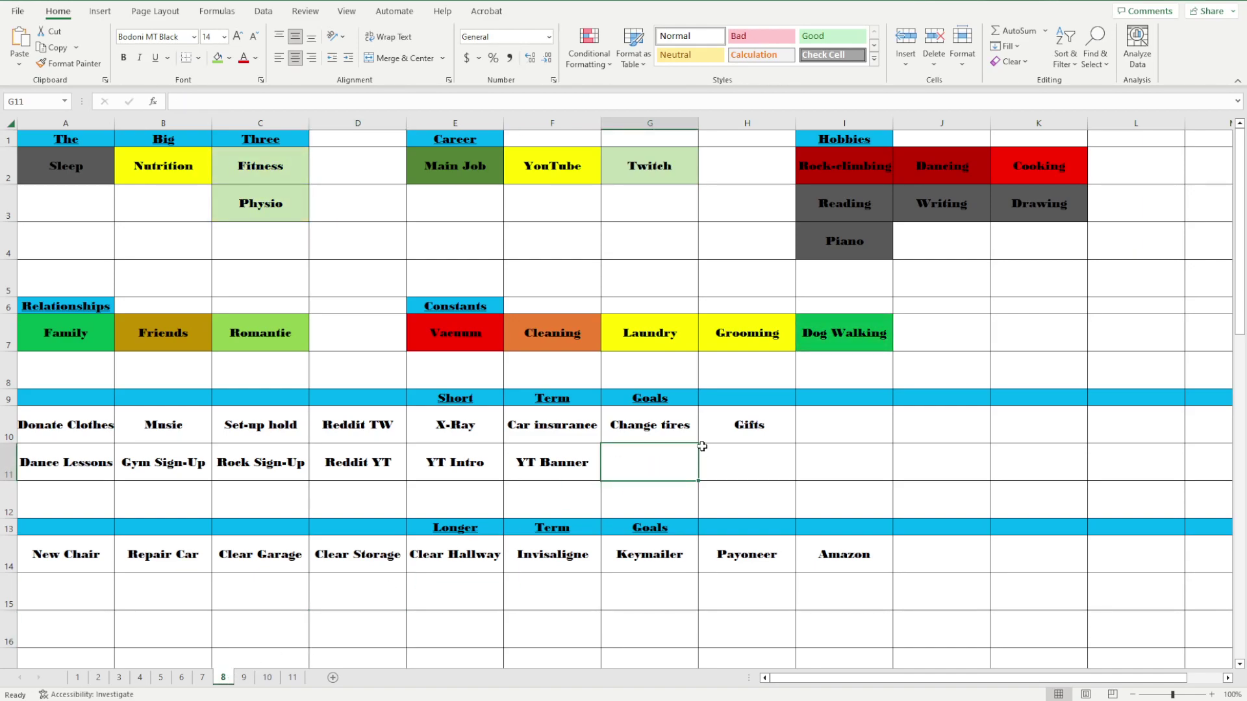
- On sheets 8 and 9, move the Gifts goal from H10 to the empty cell G11 beside YT Banner
{"action": "left_click", "coordinate": [717, 436]}
{"action": "left_click_drag", "start_coordinate": [684, 458], "coordinate": [684, 459]}
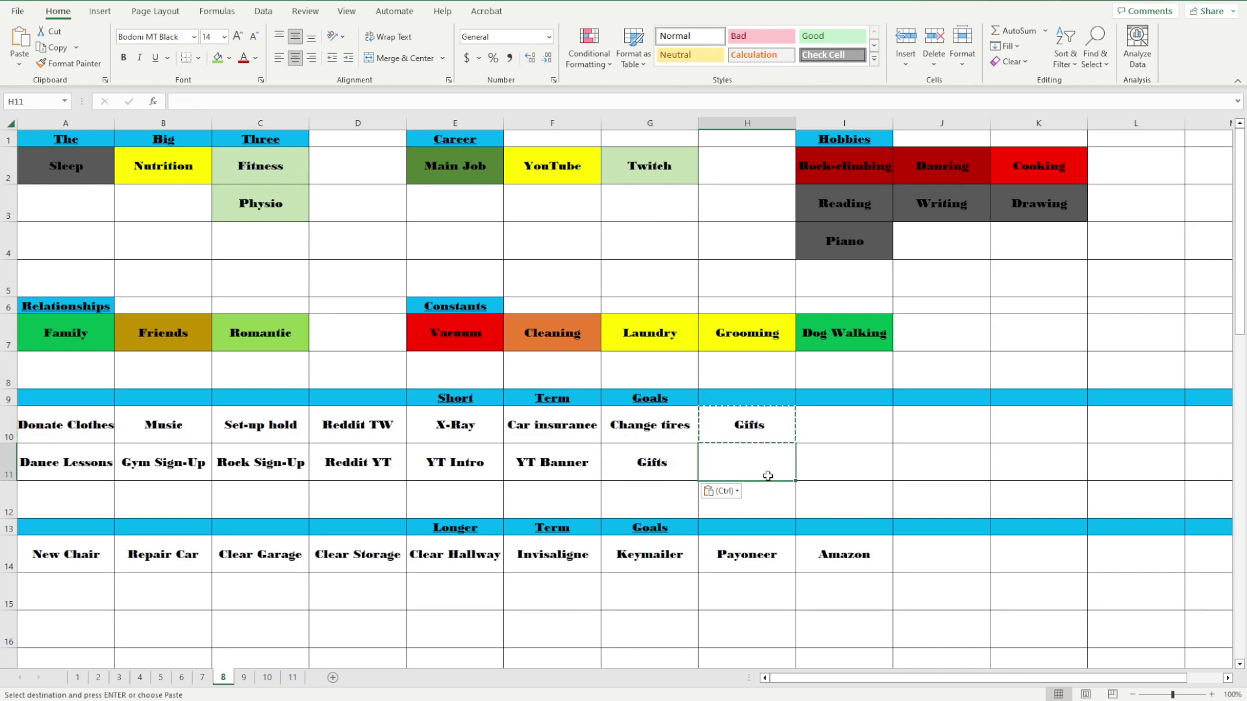
{"action": "left_click", "coordinate": [243, 677]}
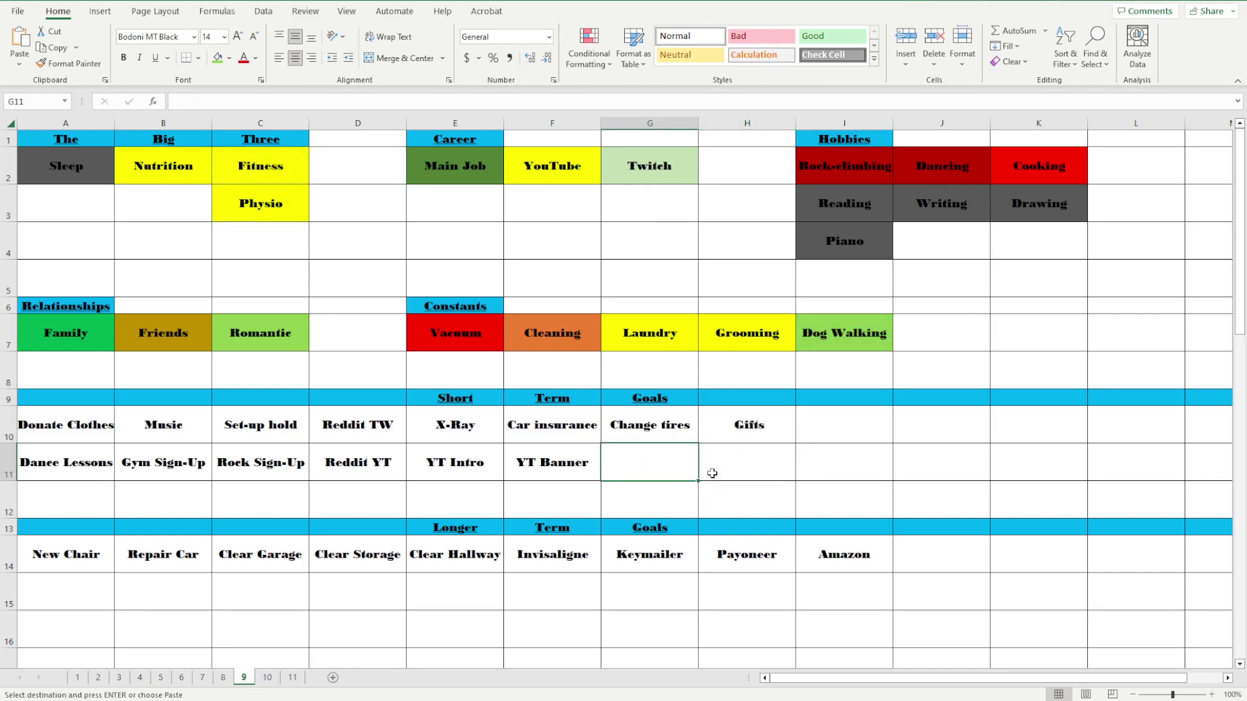
{"action": "left_click", "coordinate": [742, 467]}
{"action": "left_click", "coordinate": [752, 427]}
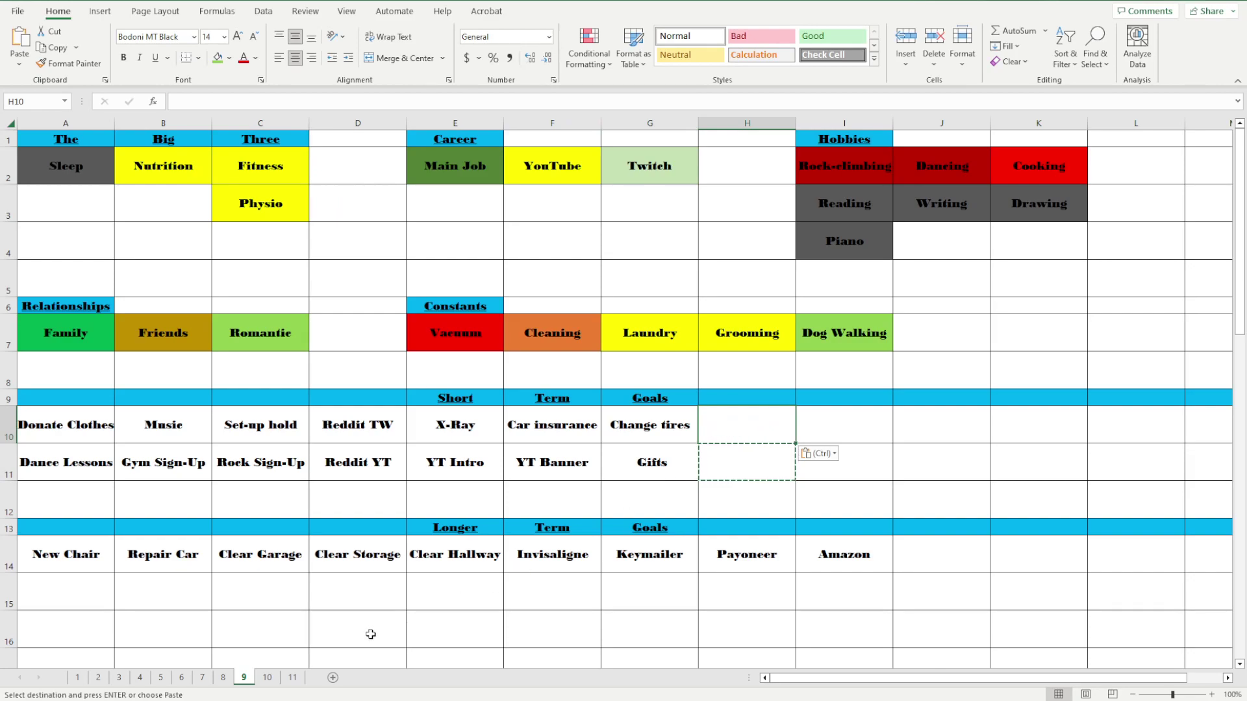
- On sheets 10 and 11, move the Gifts goal from H10 to G11 and leave H10 empty
{"action": "left_click", "coordinate": [266, 677]}
{"action": "left_click", "coordinate": [745, 428]}
{"action": "key", "text": "ctrl+c"}
{"action": "left_click", "coordinate": [682, 460]}
{"action": "key", "text": "ctrl+v"}
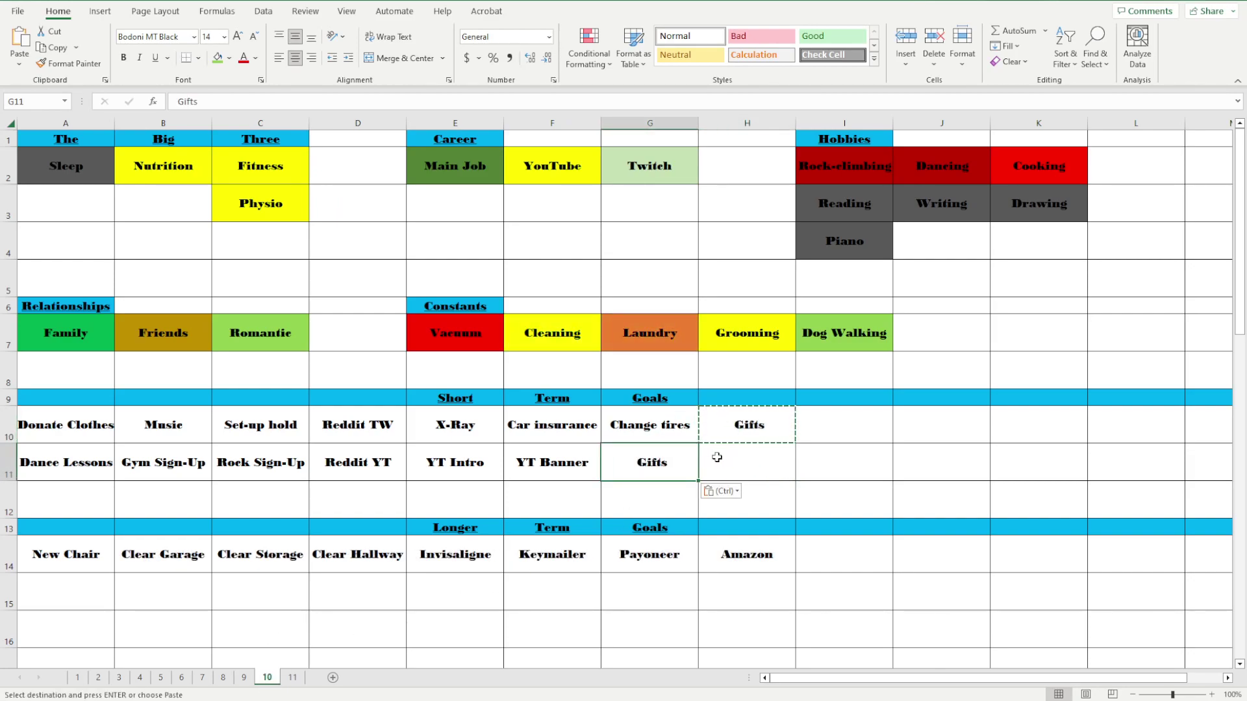
{"action": "left_click", "coordinate": [747, 426]}
{"action": "key", "text": "Delete"}
{"action": "left_click", "coordinate": [293, 677]}
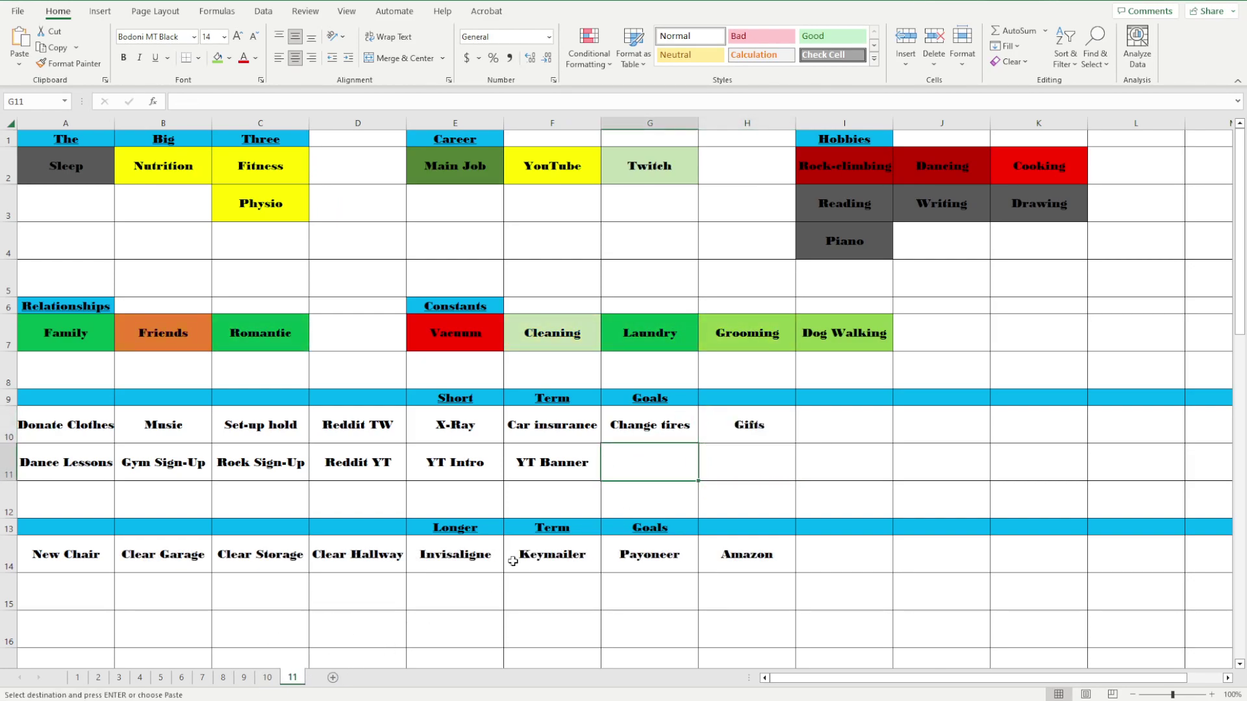
{"action": "key", "text": "ctrl+v"}
{"action": "left_click", "coordinate": [767, 424]}
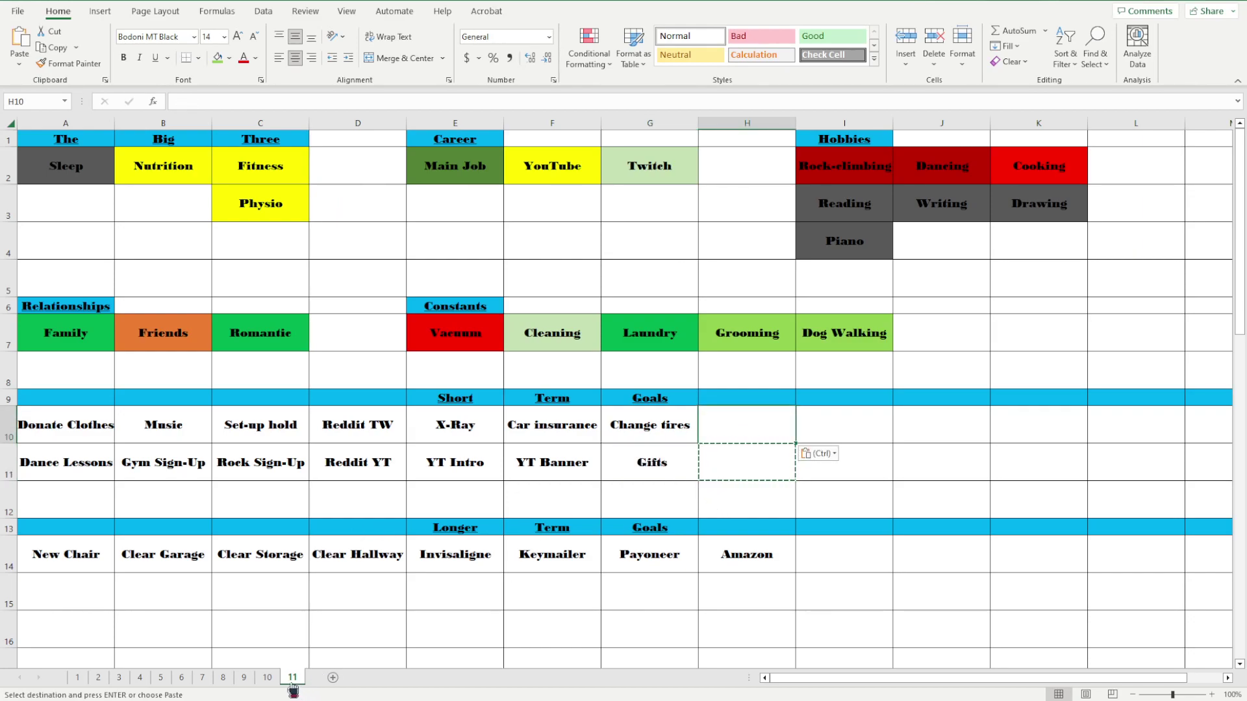
- Review the short-term goals and the longer-term goals on sheet 11, entry by entry
{"action": "left_click", "coordinate": [331, 471]}
{"action": "left_click", "coordinate": [174, 427]}
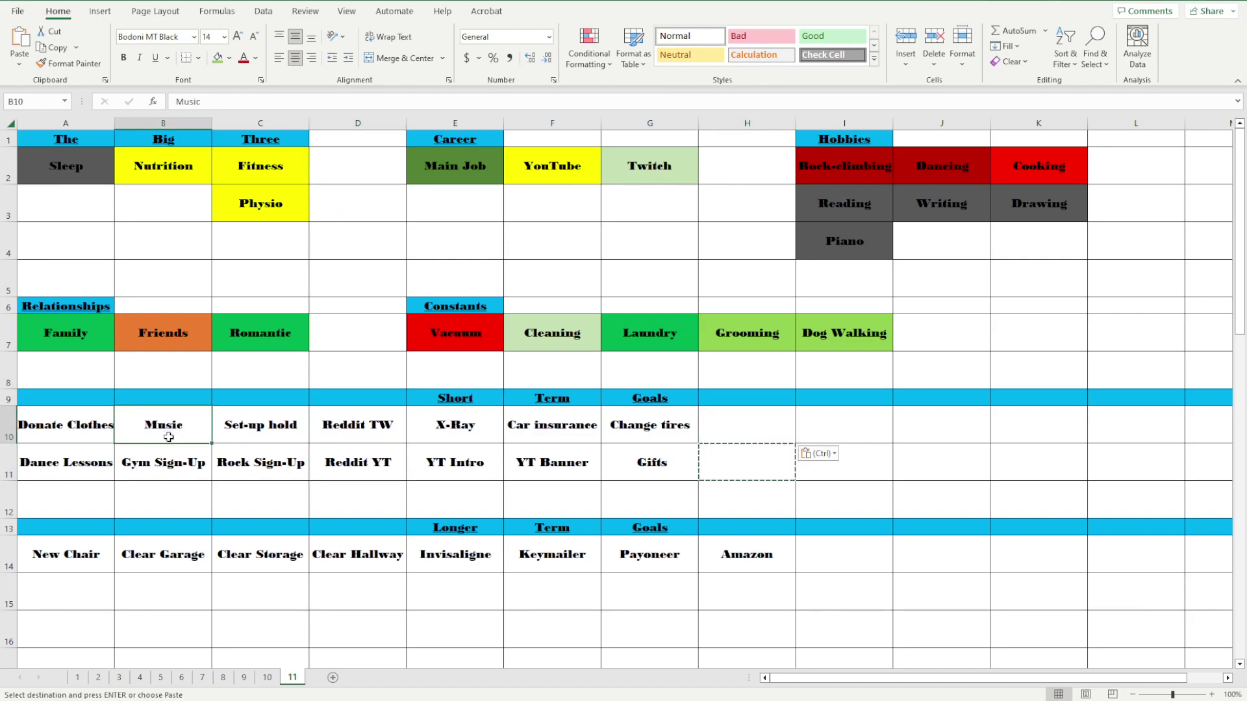
{"action": "left_click", "coordinate": [72, 412]}
{"action": "left_click", "coordinate": [121, 425]}
{"action": "left_click", "coordinate": [72, 424]}
{"action": "left_click", "coordinate": [152, 430]}
{"action": "left_click", "coordinate": [562, 439]}
{"action": "left_click", "coordinate": [627, 447]}
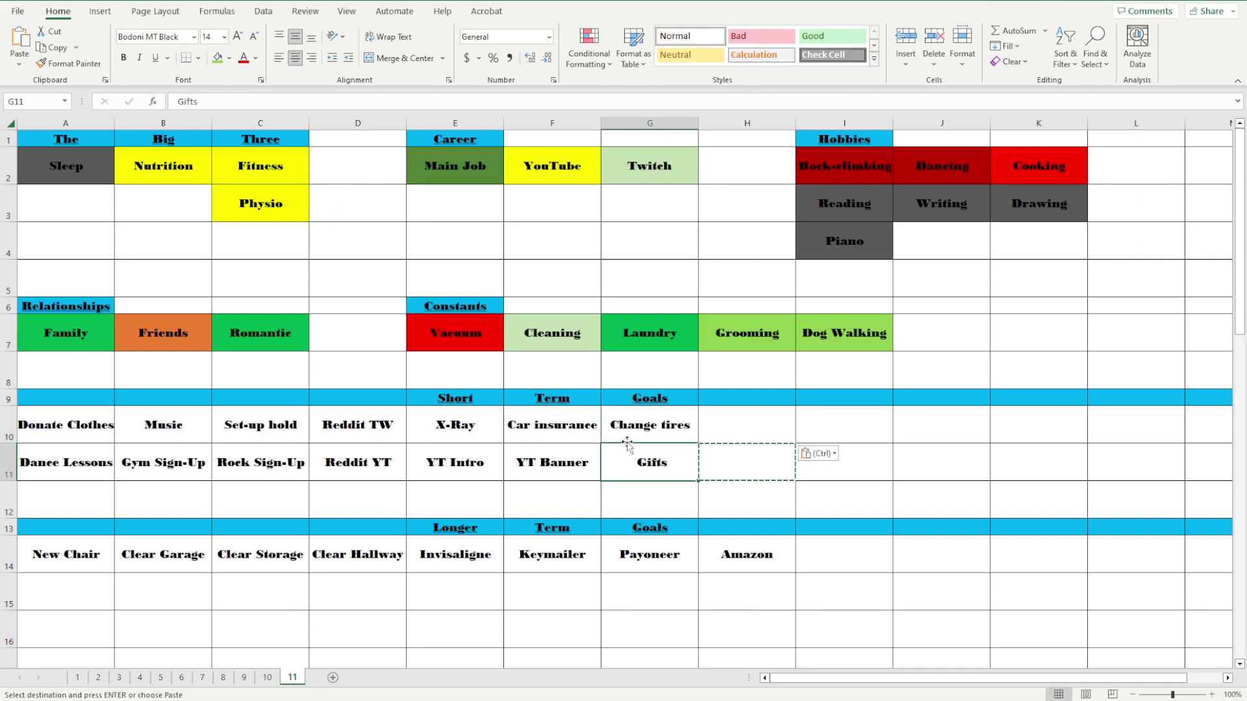
{"action": "left_click", "coordinate": [558, 429]}
{"action": "left_click", "coordinate": [624, 455]}
{"action": "left_click", "coordinate": [484, 427]}
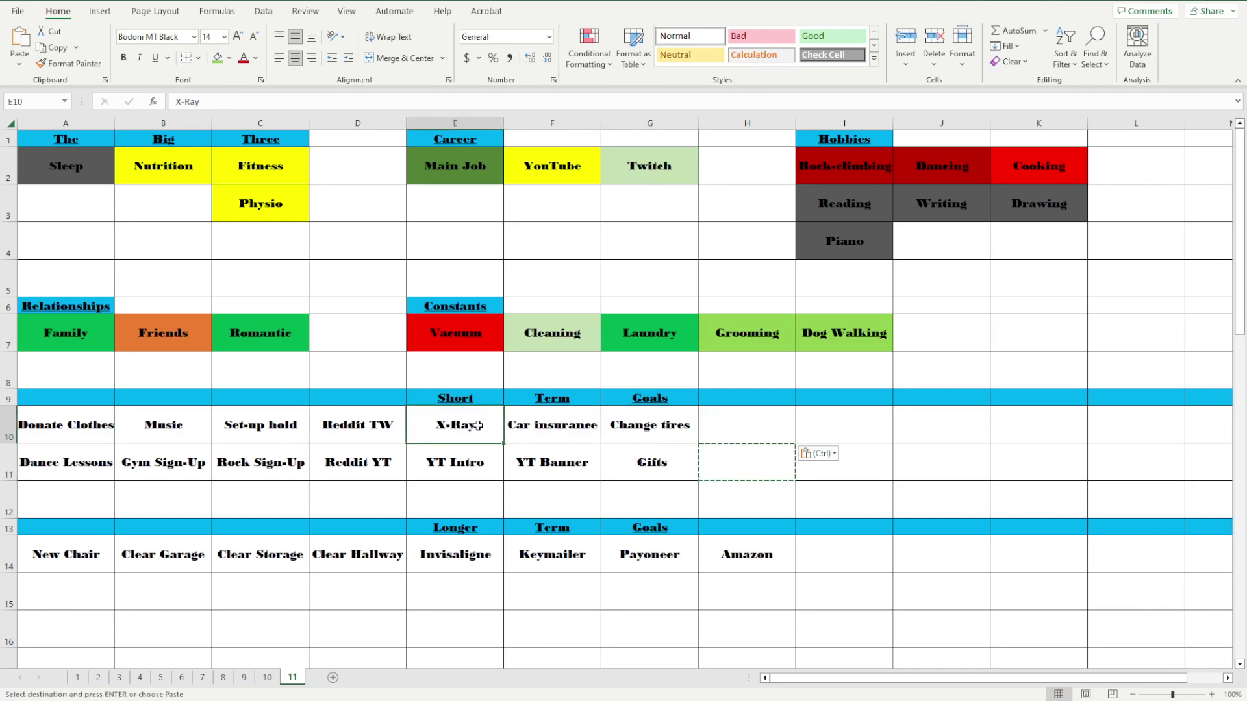
{"action": "left_click", "coordinate": [547, 426]}
{"action": "left_click", "coordinate": [627, 454]}
{"action": "left_click", "coordinate": [550, 427]}
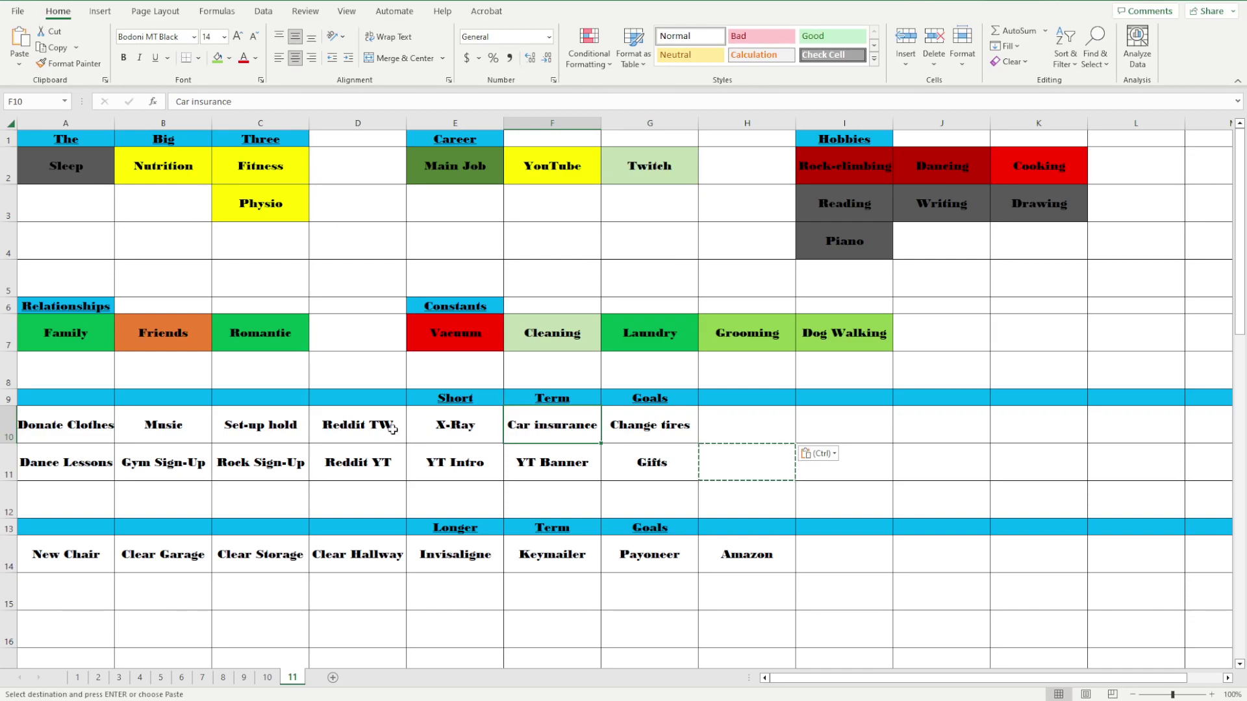
{"action": "left_click", "coordinate": [155, 556]}
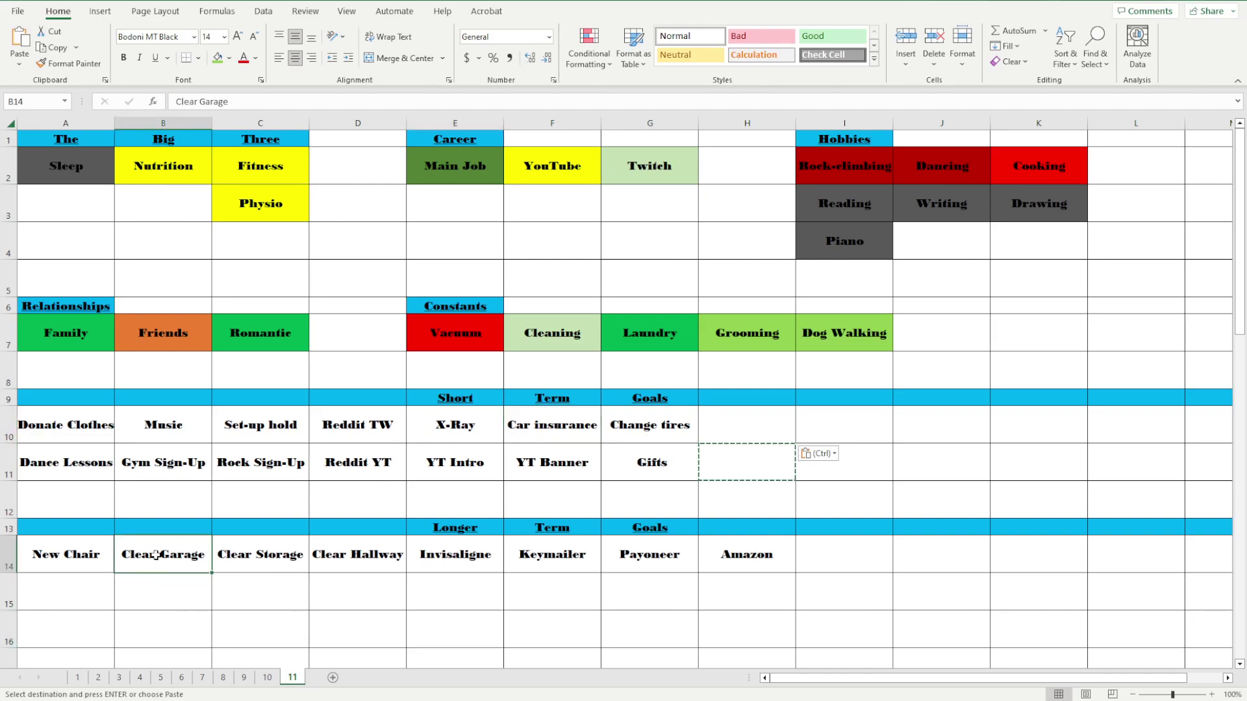
{"action": "left_click_drag", "start_coordinate": [303, 576], "coordinate": [182, 556]}
{"action": "left_click", "coordinate": [722, 562]}
{"action": "left_click", "coordinate": [656, 563]}
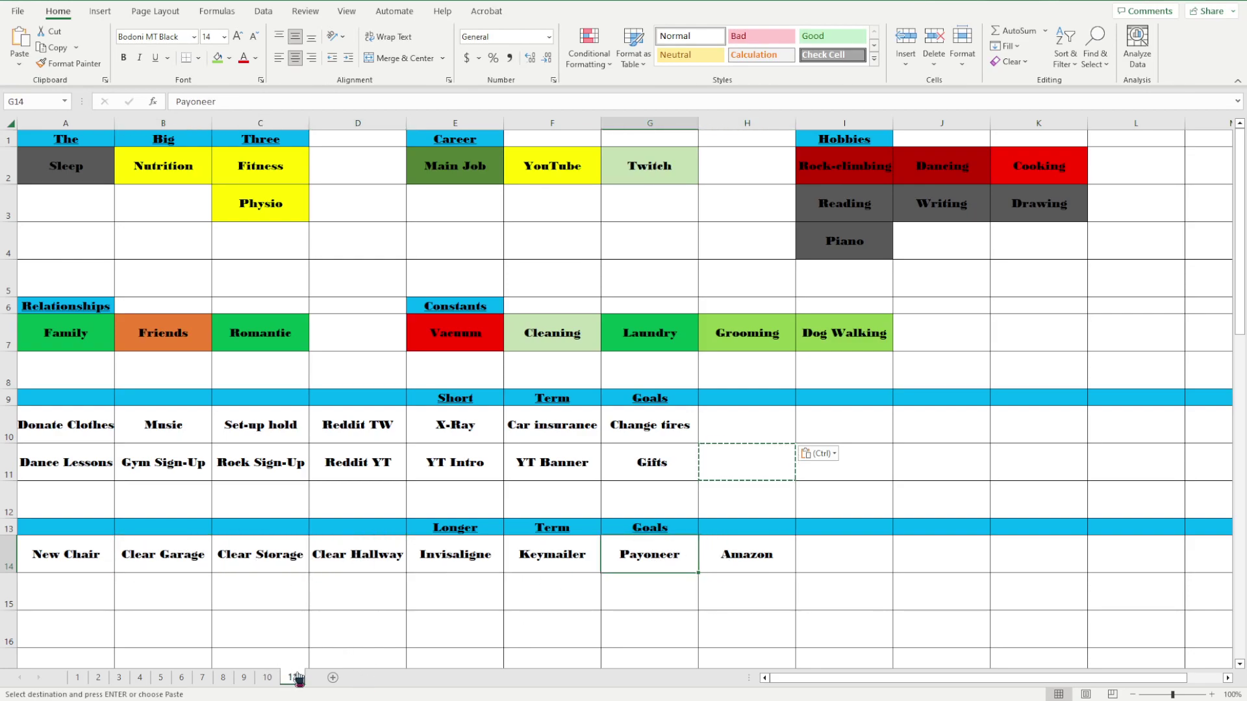
- Duplicate sheet 11 after the last sheet and rename the copy 12
{"action": "key", "text": "Escape"}
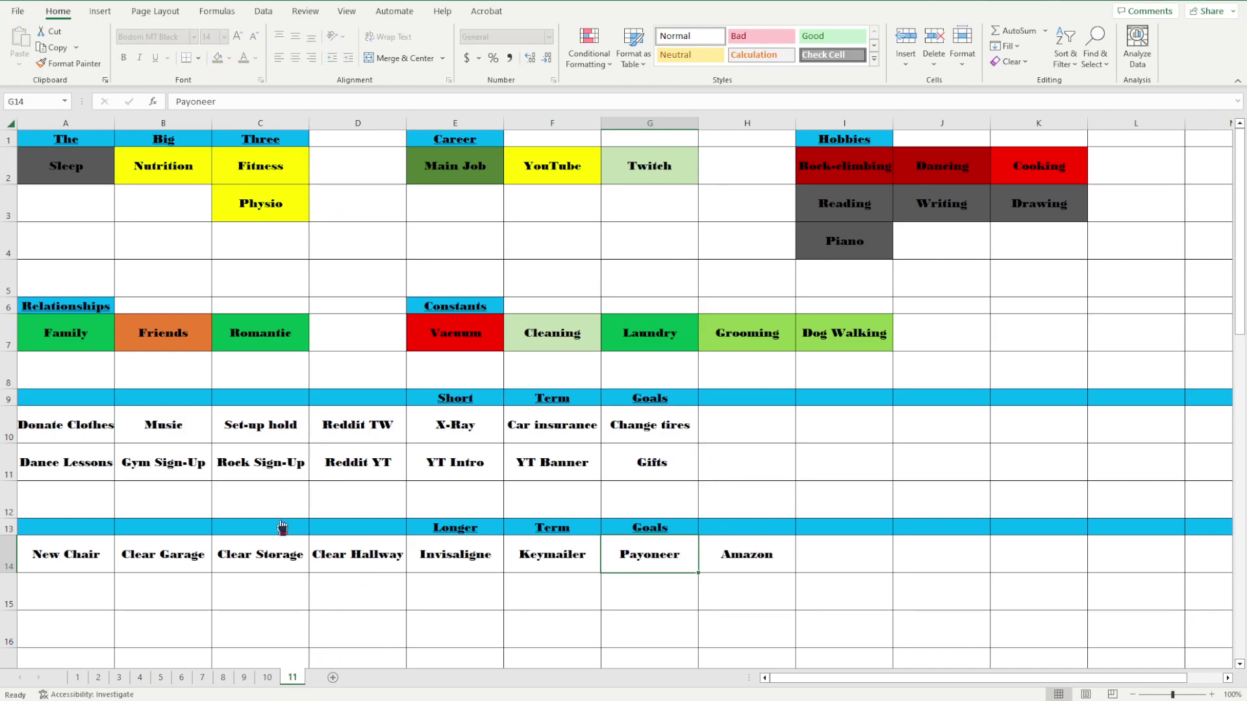
{"action": "left_click_drag", "start_coordinate": [297, 630], "coordinate": [372, 534]}
{"action": "key", "text": "alt+h"}
{"action": "type", "text": "or1"}
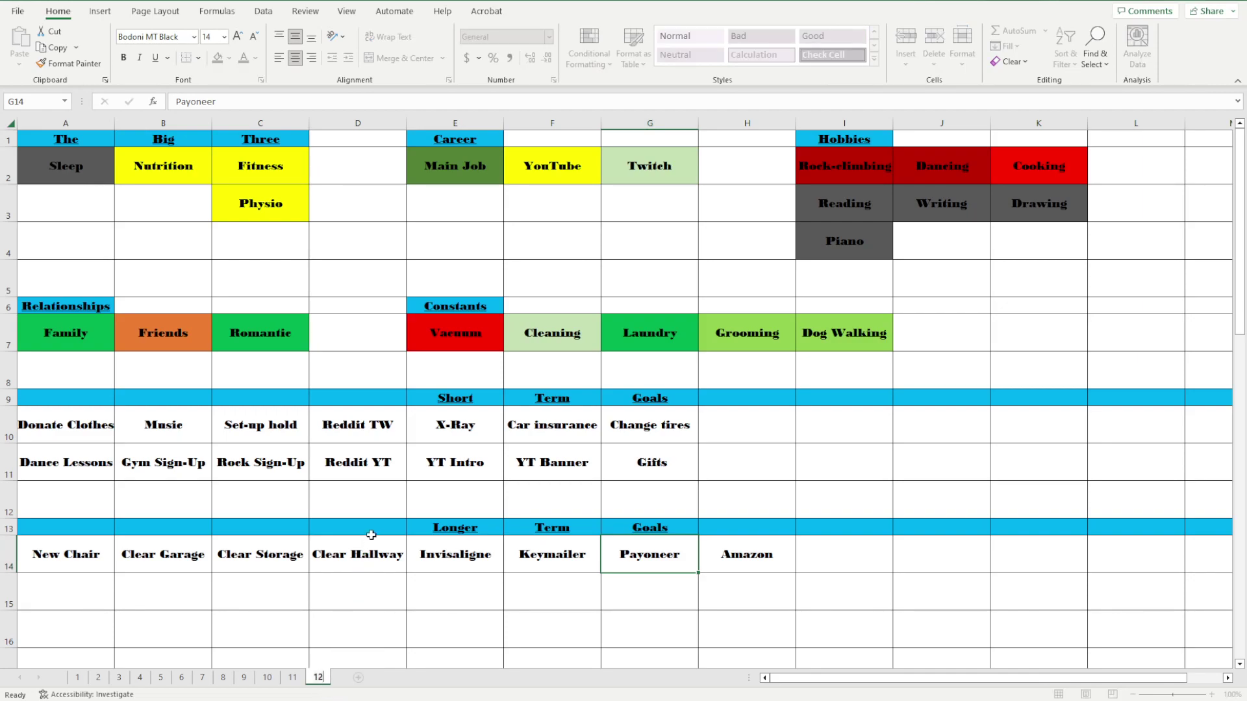
{"action": "key", "text": "Return"}
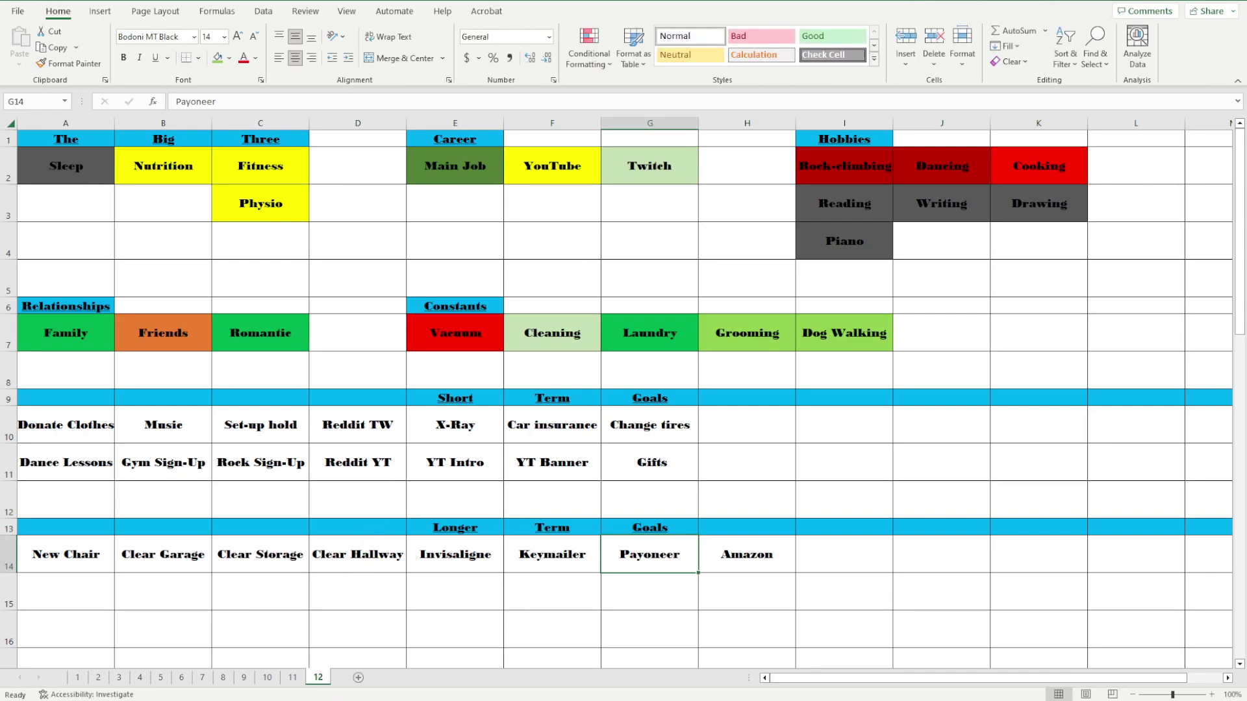